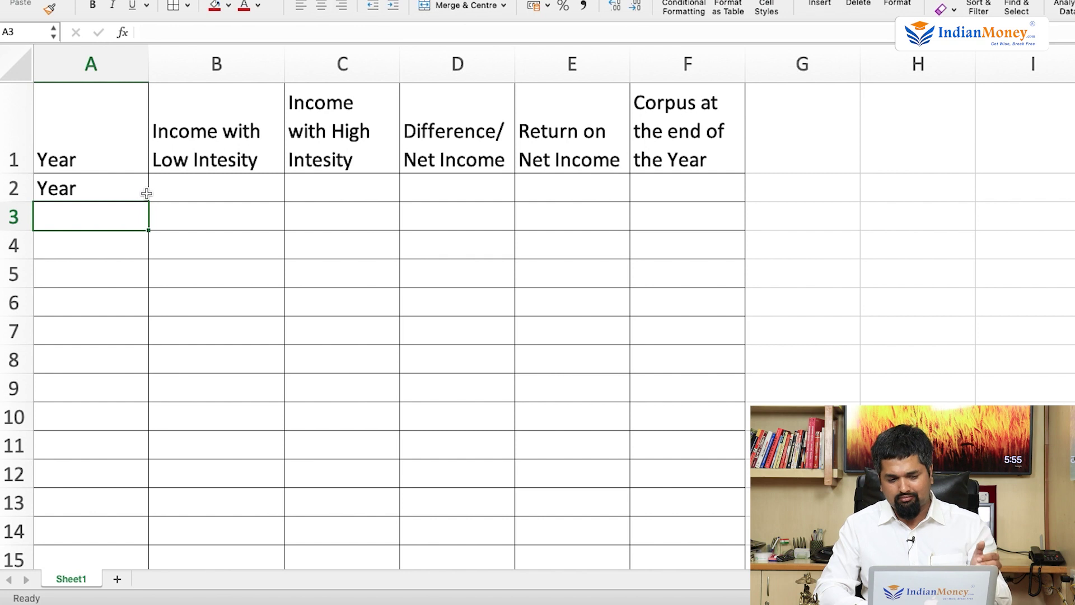
Step: Label the first two rows under the Year heading Year 1 and Year 2, and extend the series down the table
type("1")
key("Return")
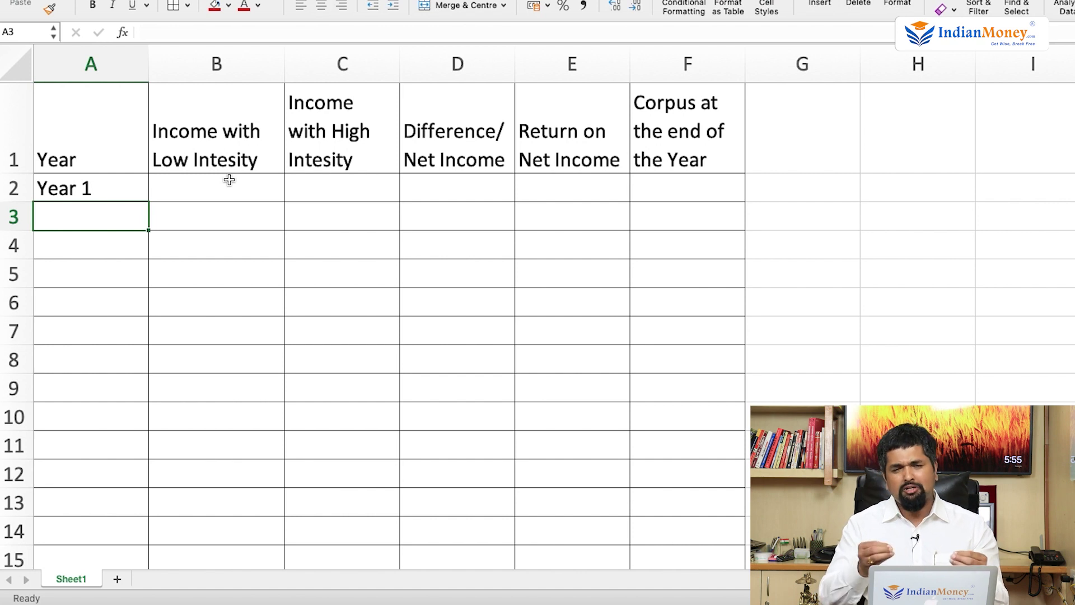
left_click(335, 191)
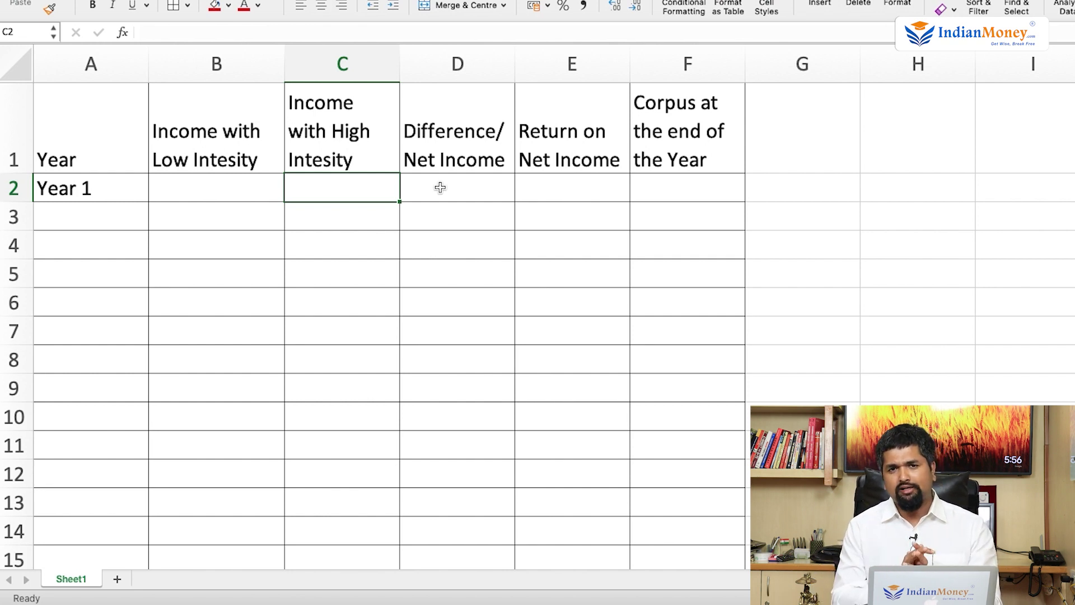
left_click(137, 227)
type("Year 2")
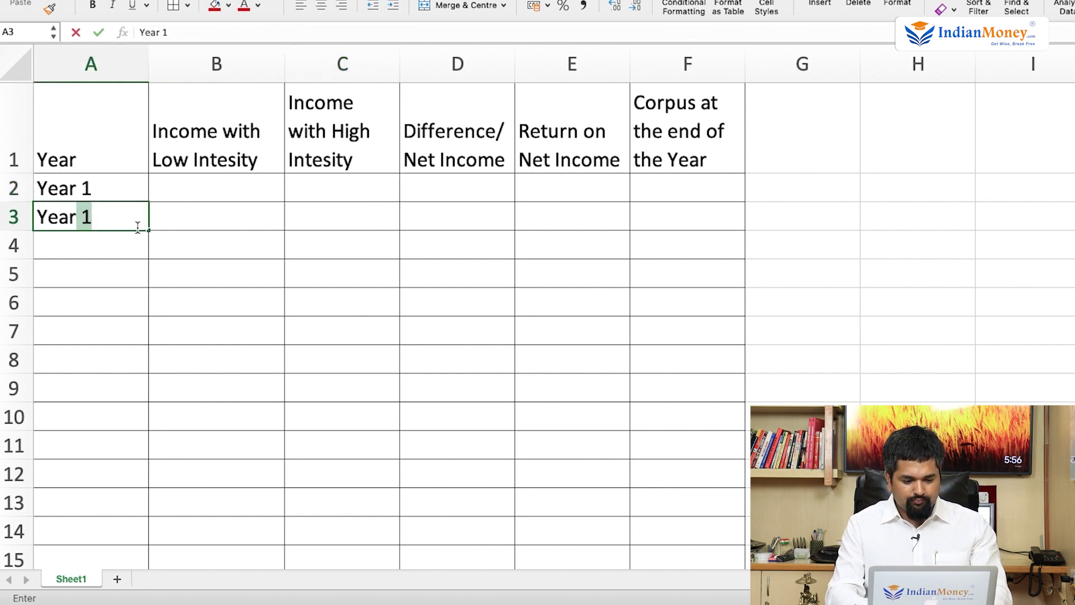
key("Return")
left_click_drag(118, 190, 135, 473)
scroll(190, 413, "up", 5)
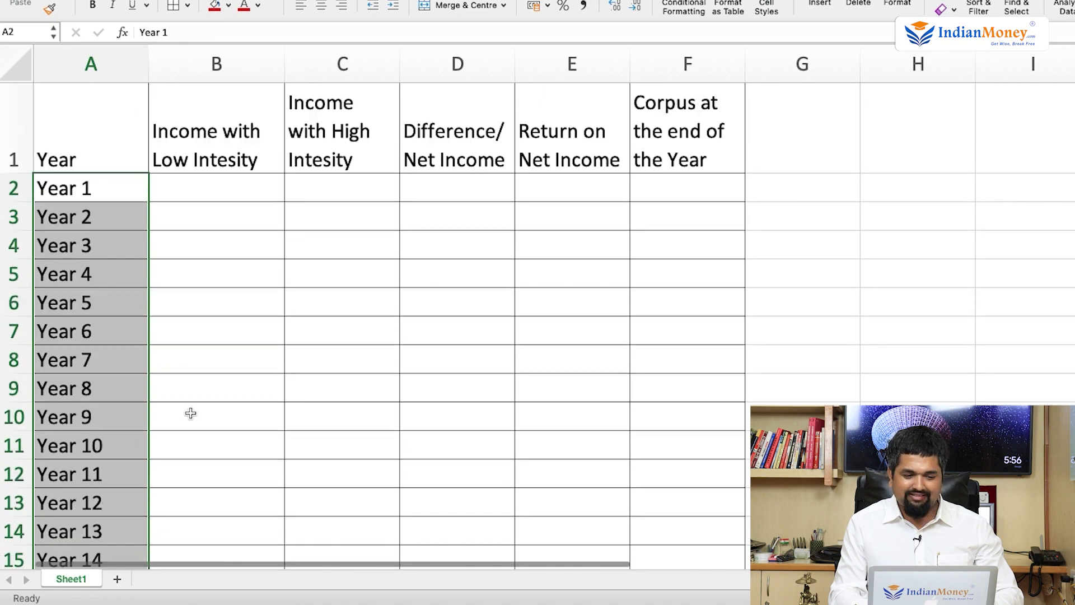
Step: Enter the Year 1 incomes: 180000 with low intensity in B2 and 240000 with high intensity in C2
left_click(208, 367)
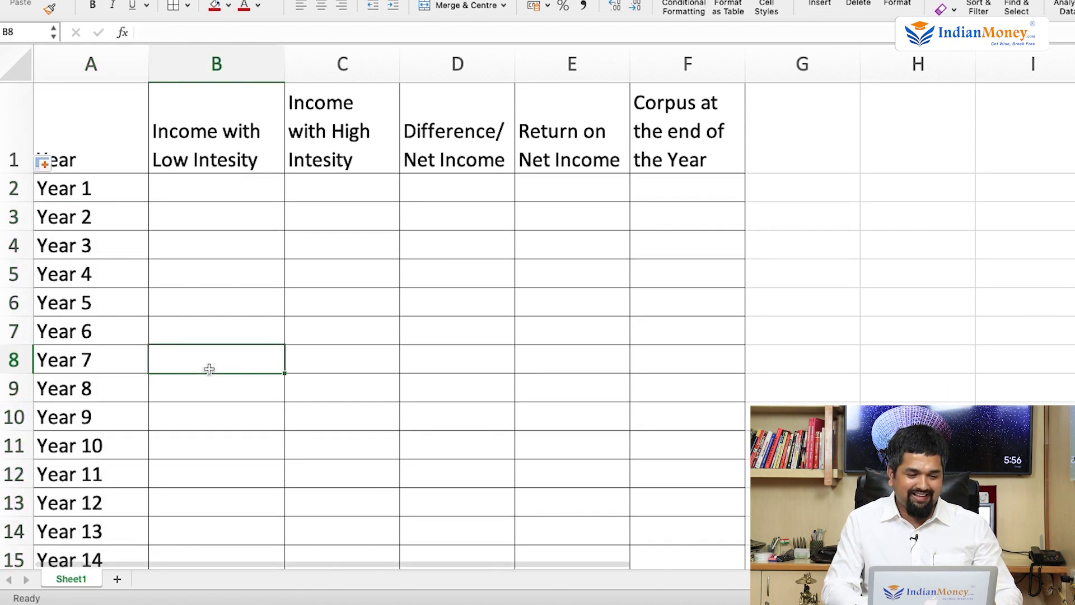
left_click(235, 200)
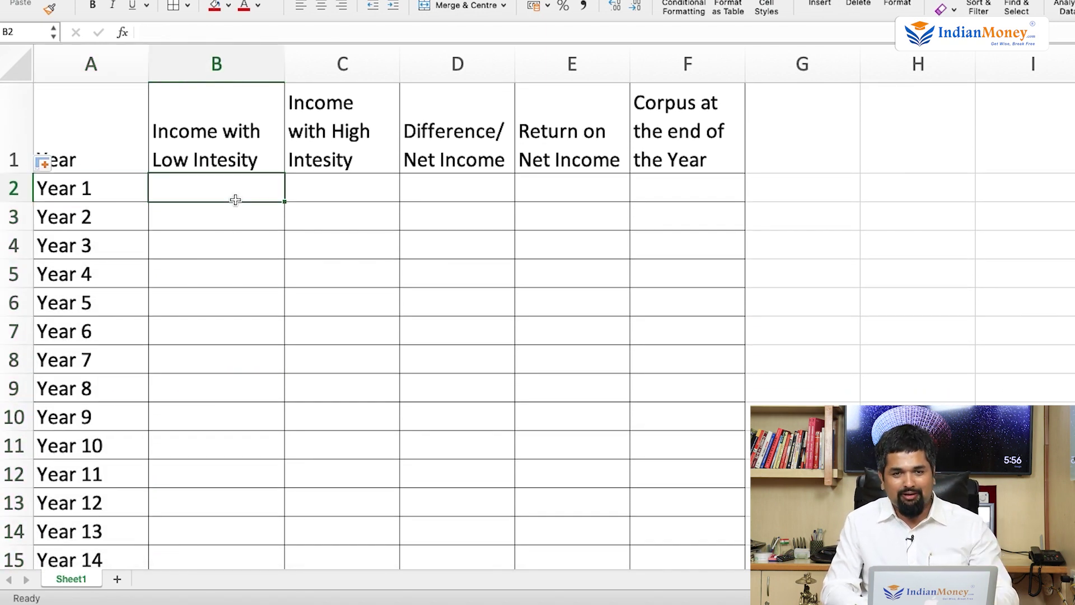
scroll(235, 200, "down", 3)
scroll(235, 200, "up", 3)
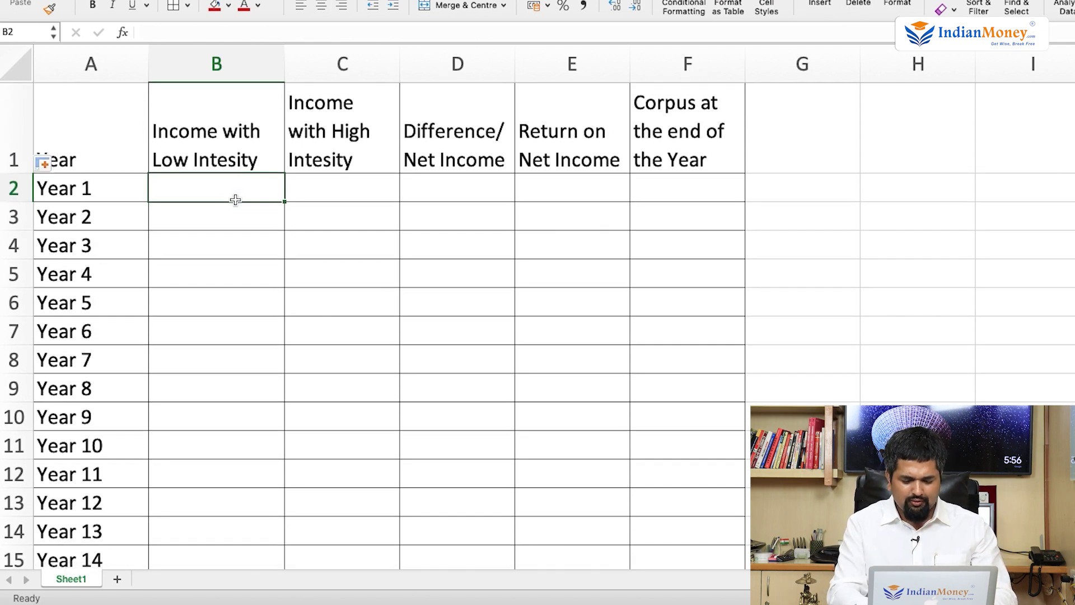
type("180000")
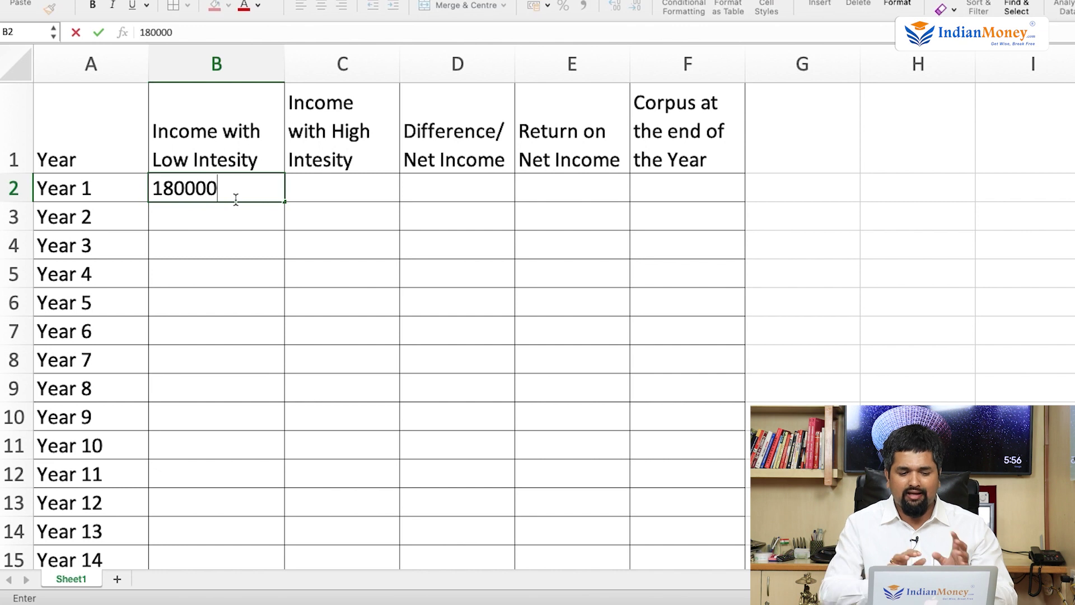
key("Return")
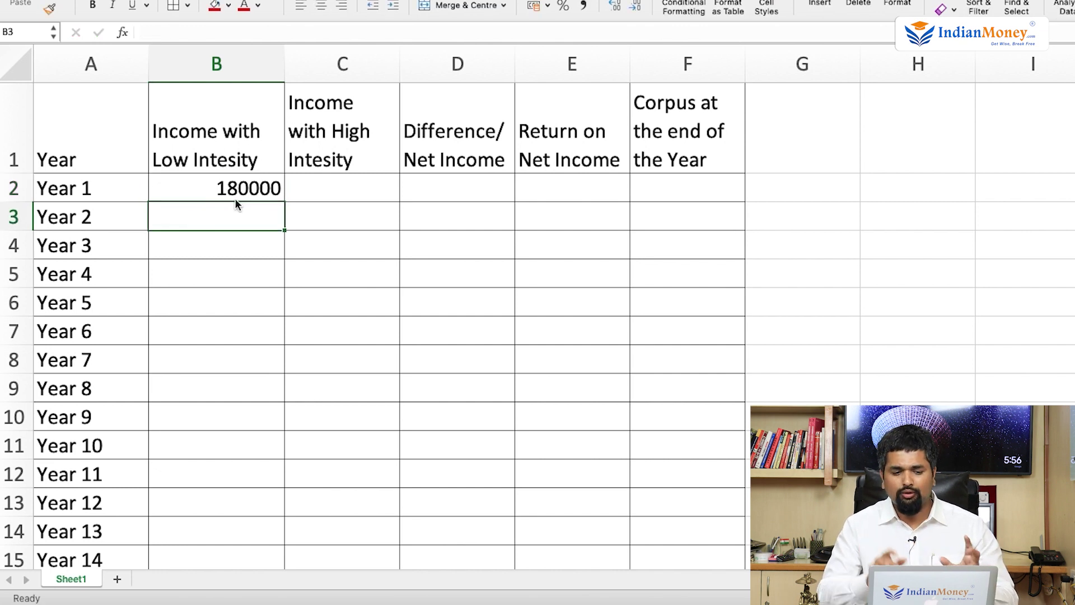
left_click(354, 191)
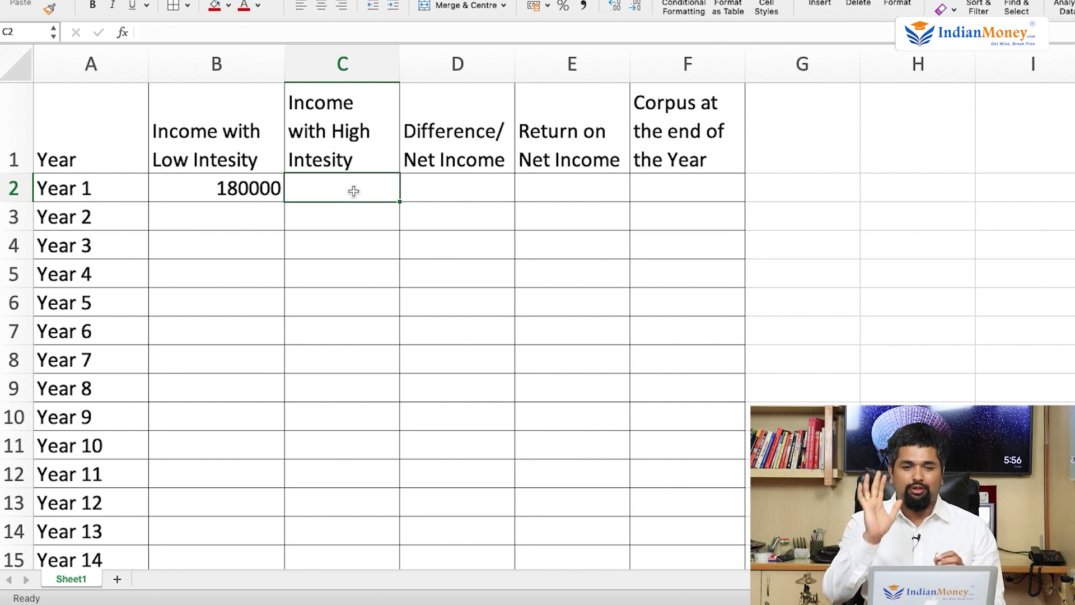
type("240000")
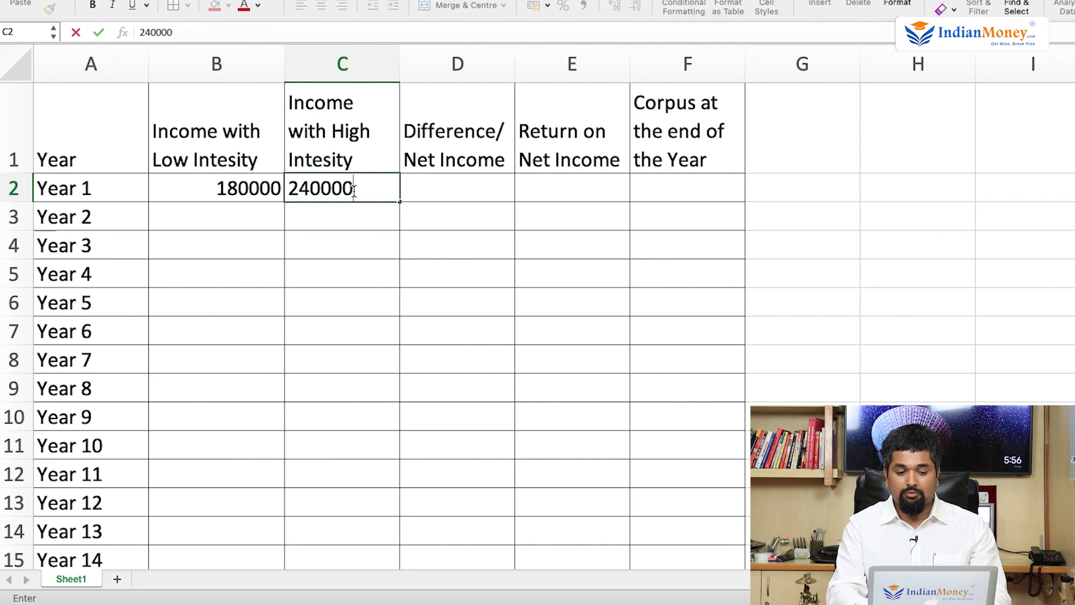
key("Return")
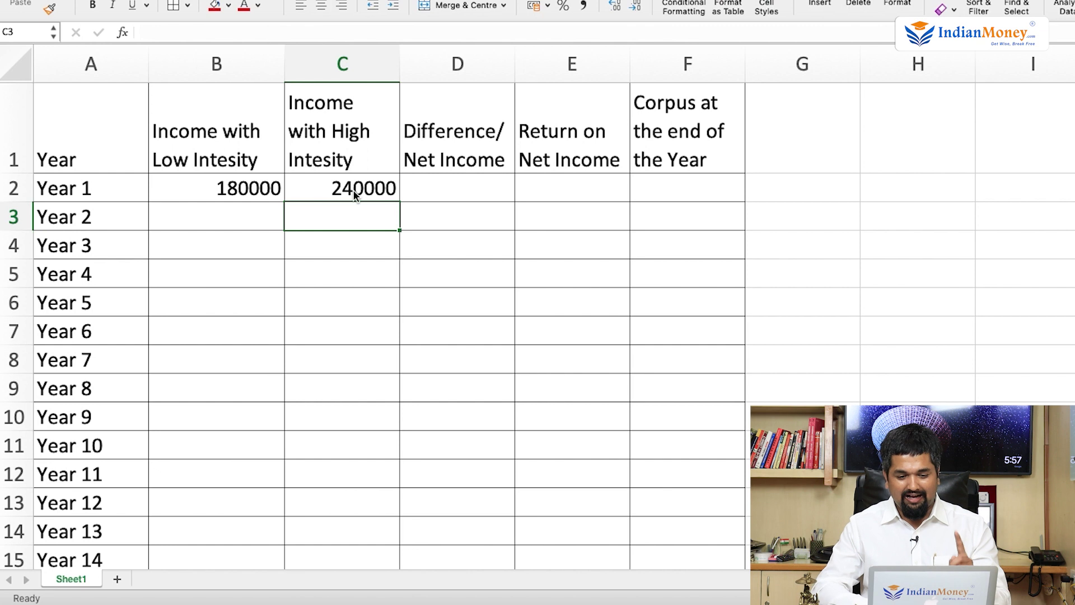
Step: Enter 60000 as the Year 1 Difference/Net Income in D2
left_click(420, 190)
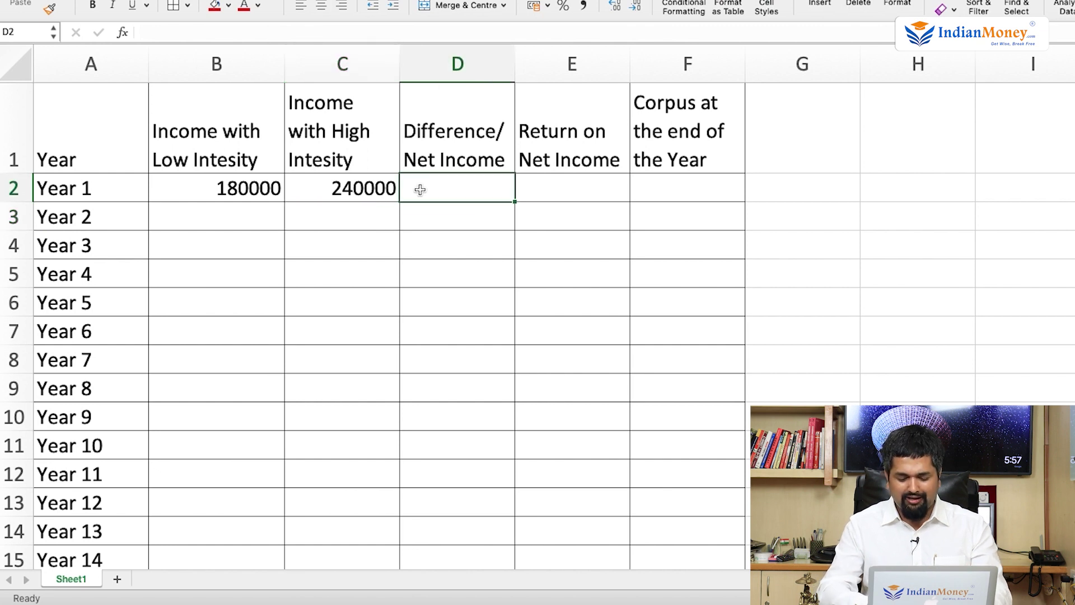
type("60000")
key("Return")
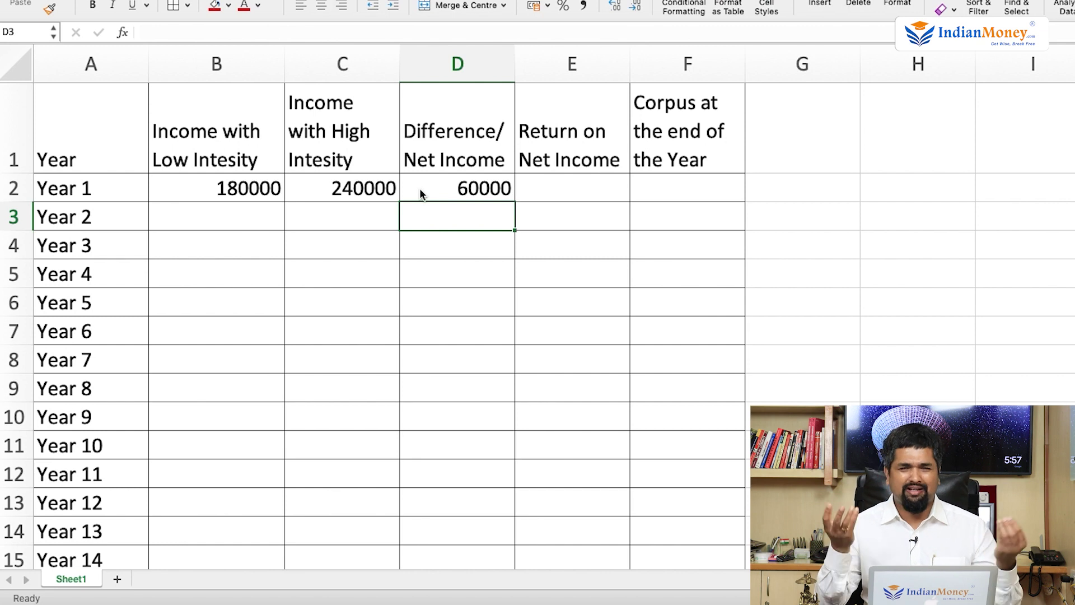
Step: Calculate the Year 1 Return on Net Income in E2 with the formula =D2*15/100
key("Up")
key("Right")
type("=")
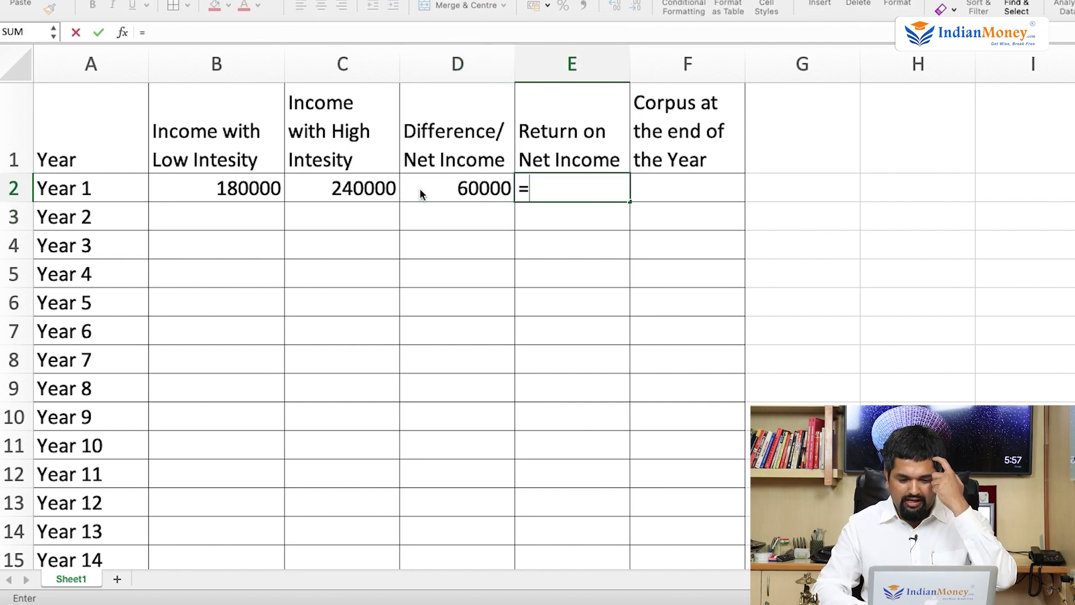
left_click(418, 188)
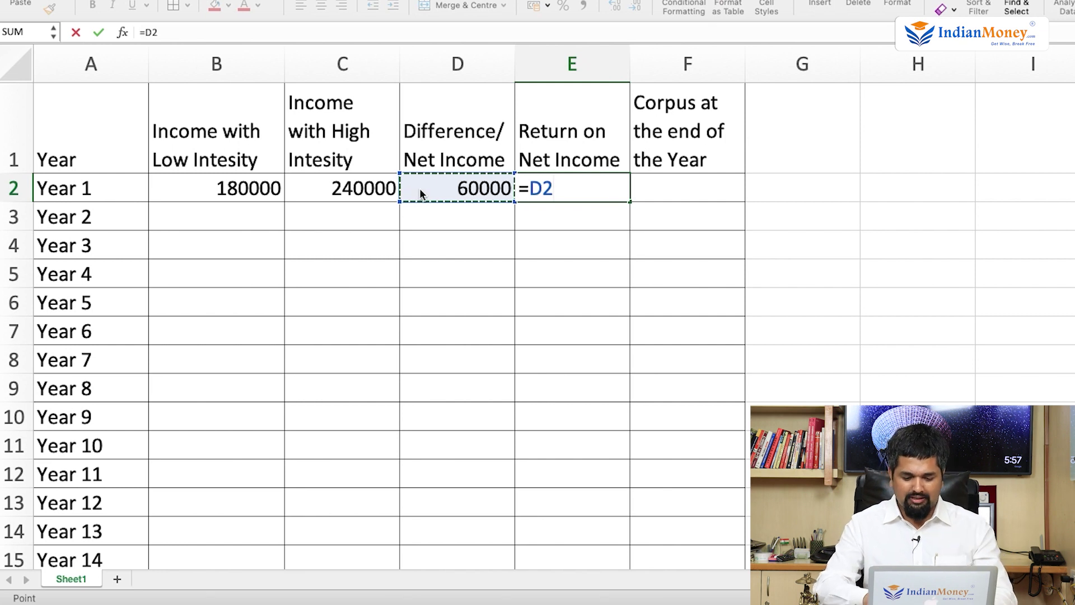
type("*")
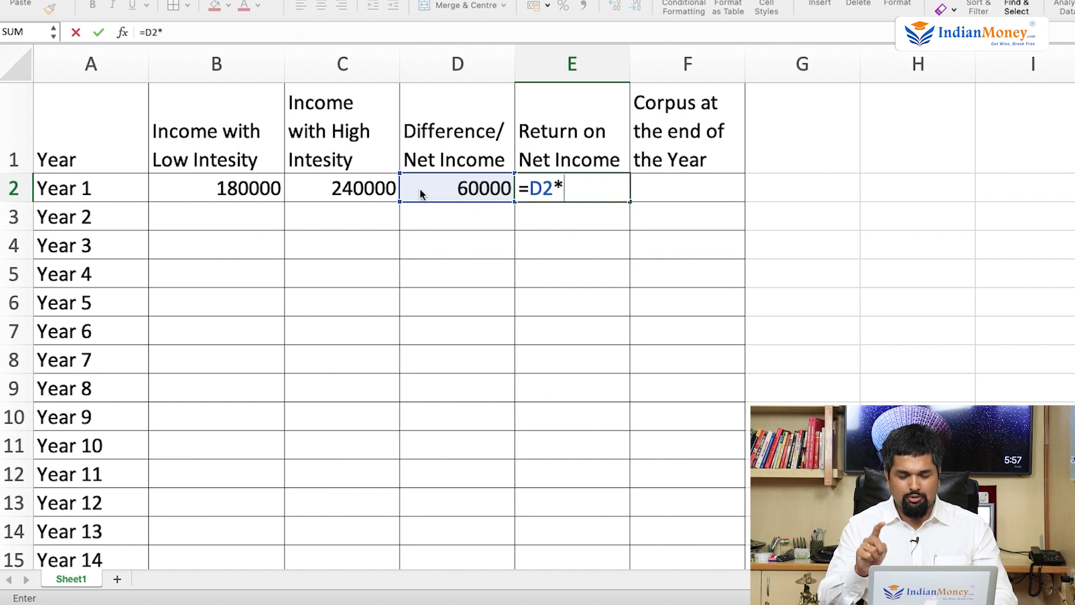
type("15/100")
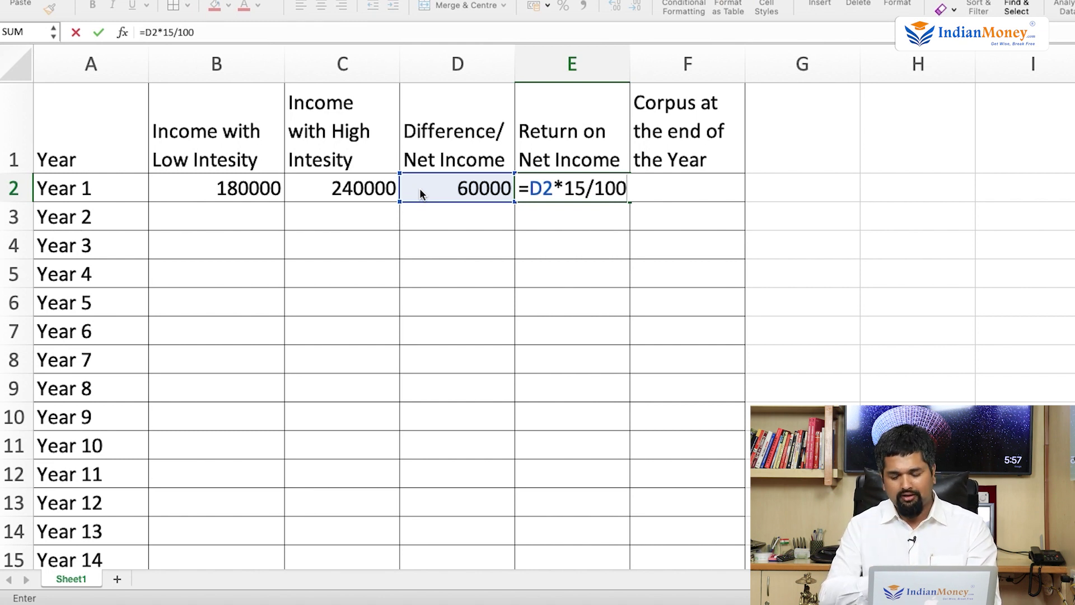
key("Return")
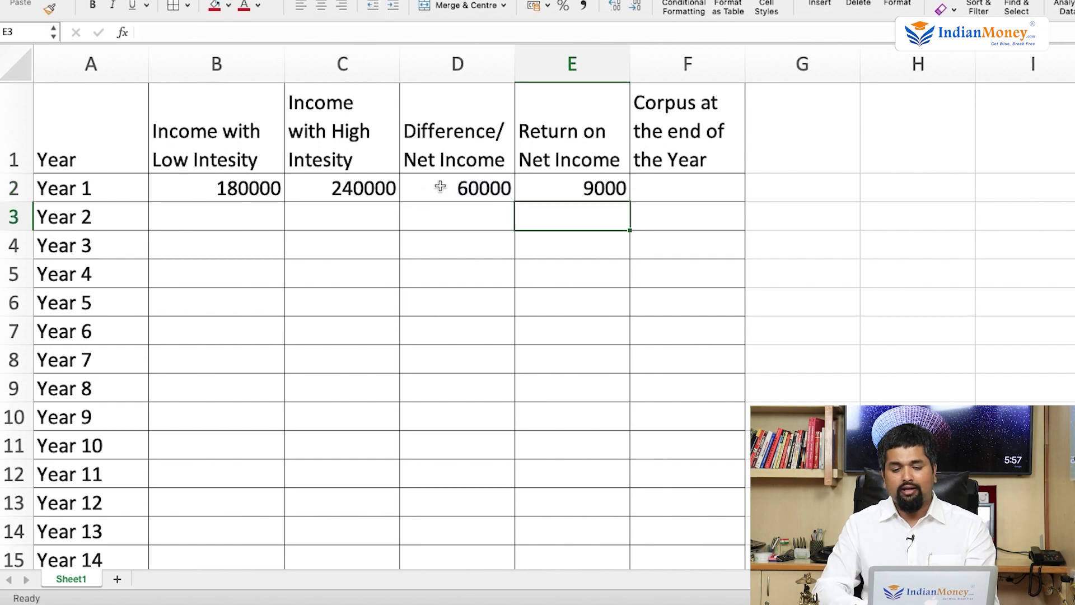
Step: Calculate the Year 1 Corpus at the end of the Year in F2 with the formula =D2+E2
left_click(673, 179)
type("=")
key("Left")
key("Left")
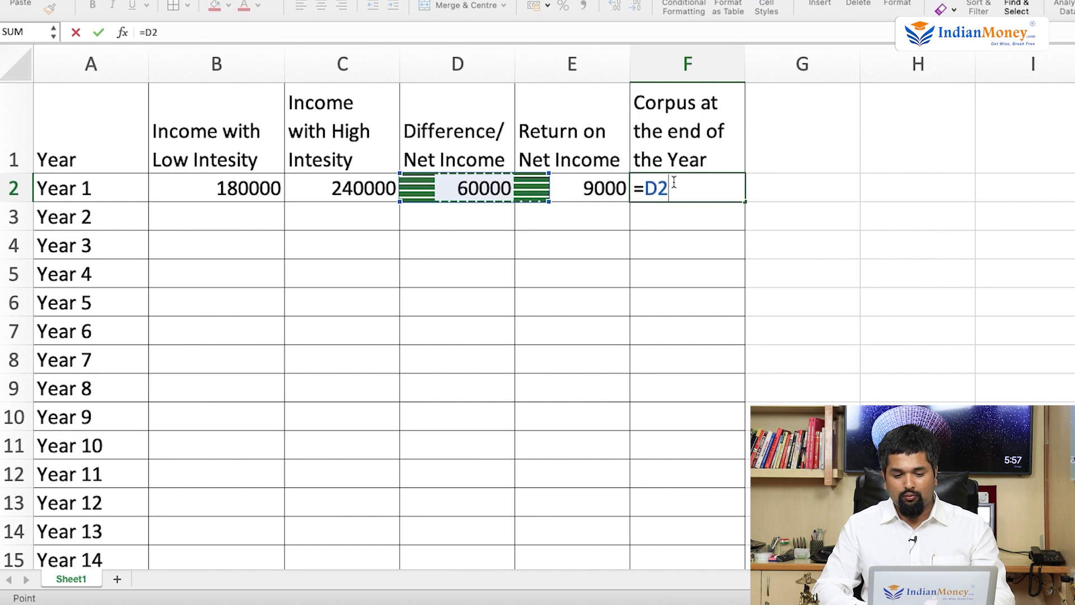
type("+")
key("Left")
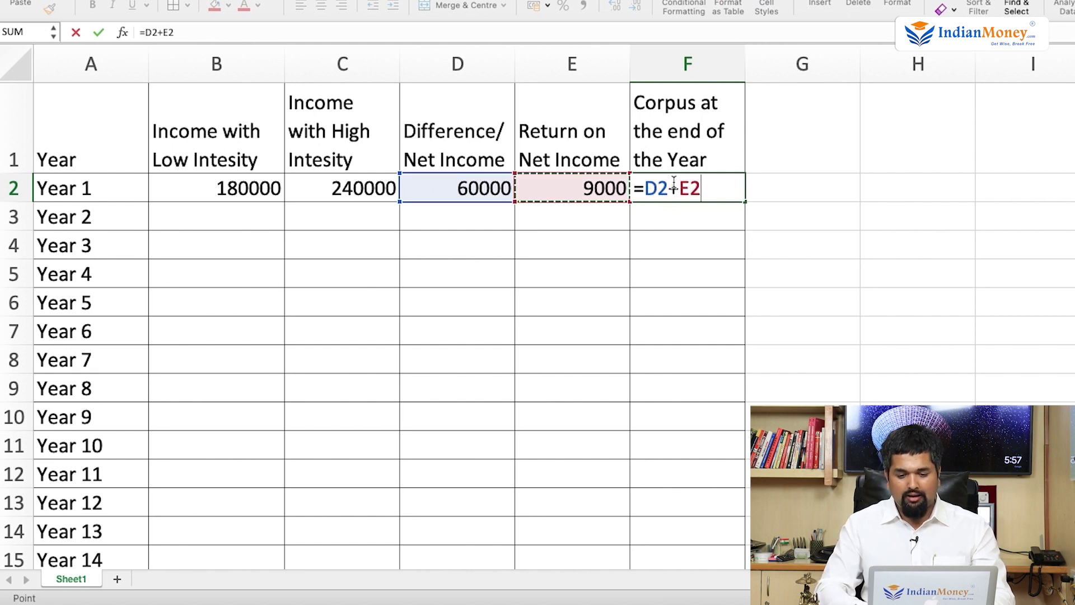
key("Return")
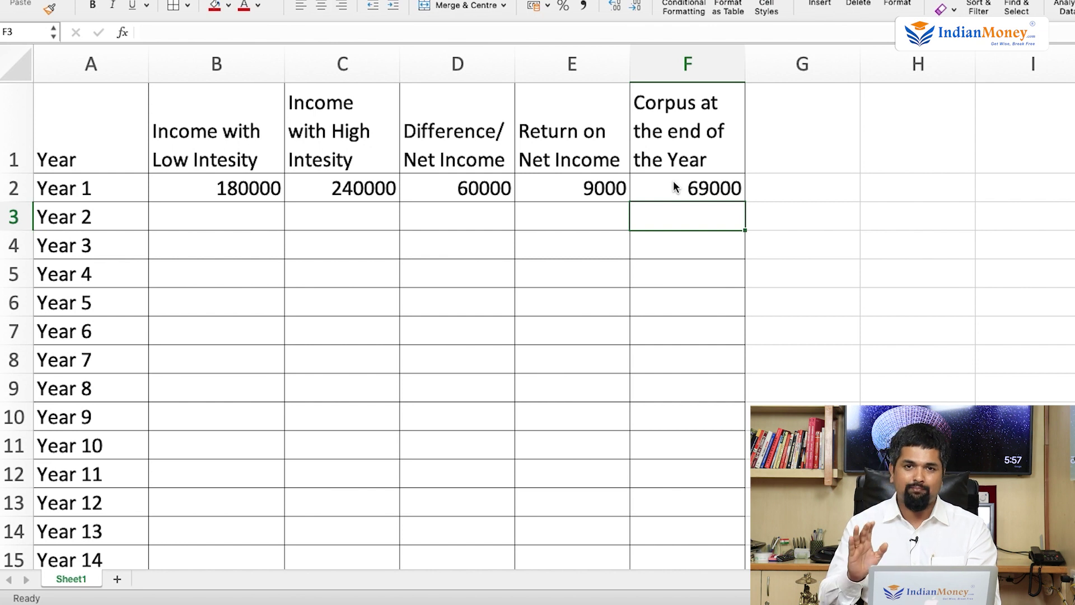
Step: Enter the Year 2 incomes: 200000 with low intensity in B3 and 300000 with high intensity in C3
left_click(254, 226)
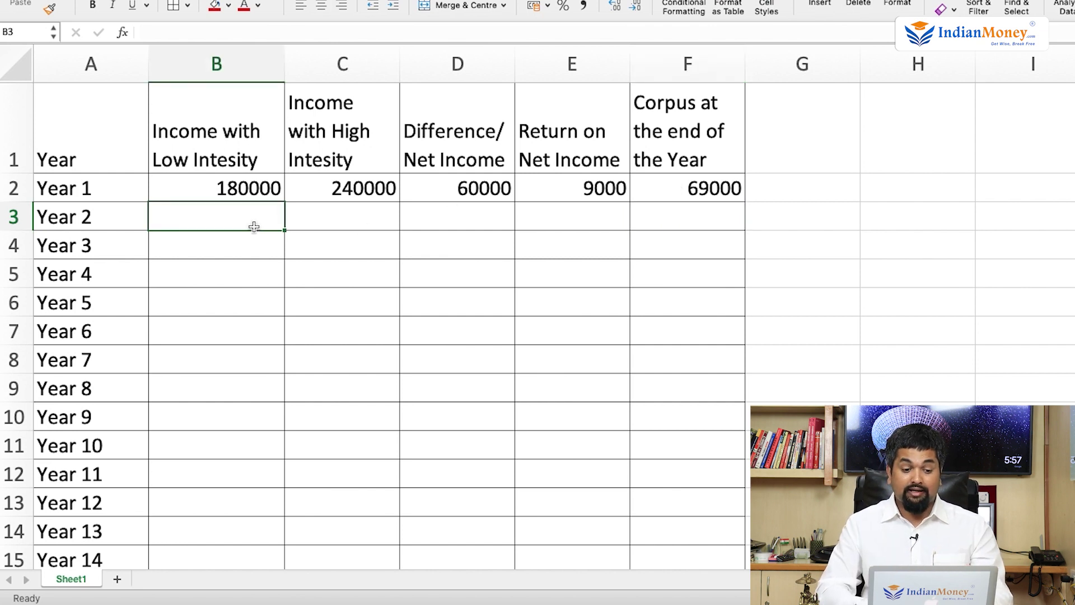
type("18000")
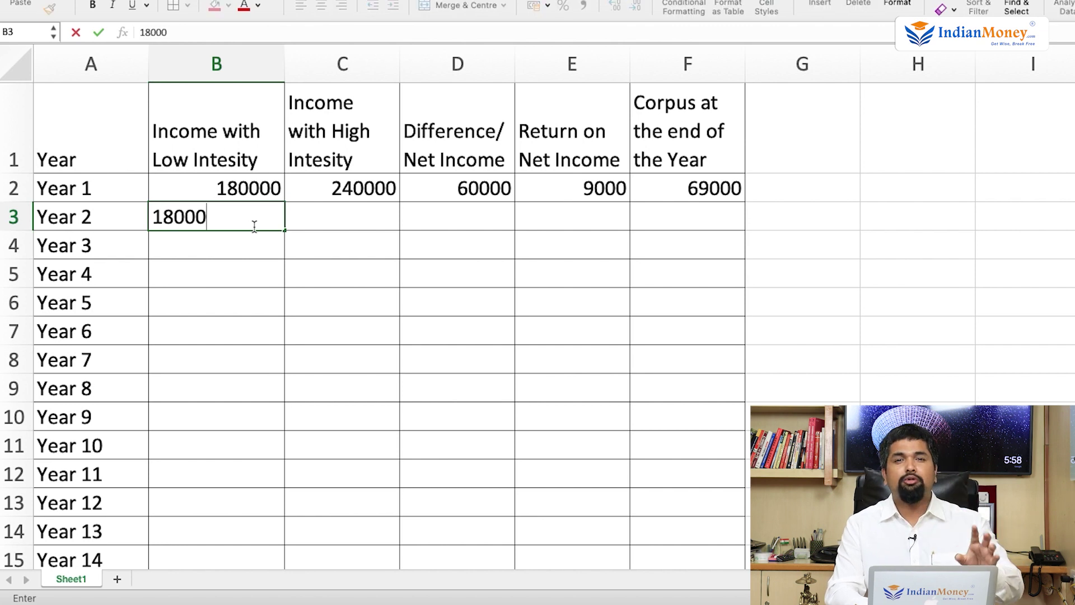
key("BackSpace")
key("BackSpace")
key("BackSpace")
key("BackSpace")
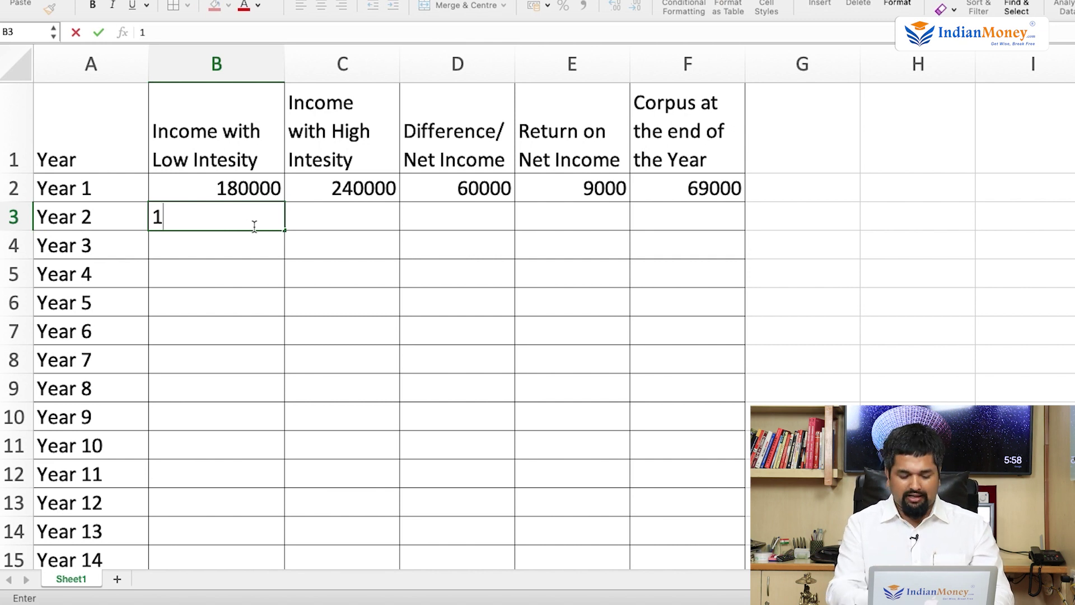
key("BackSpace")
type("200000")
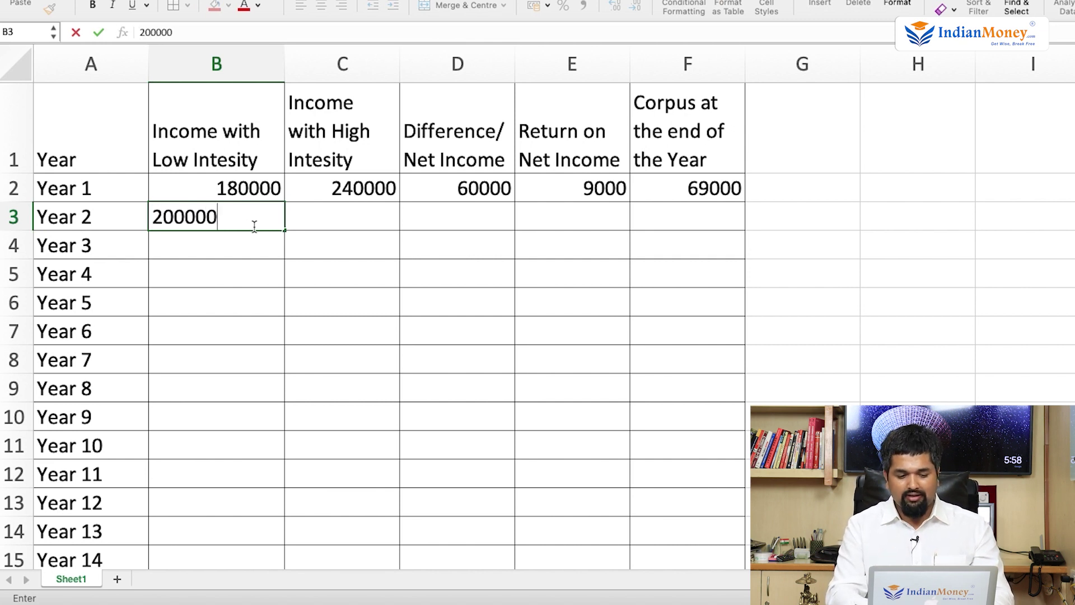
key("Tab")
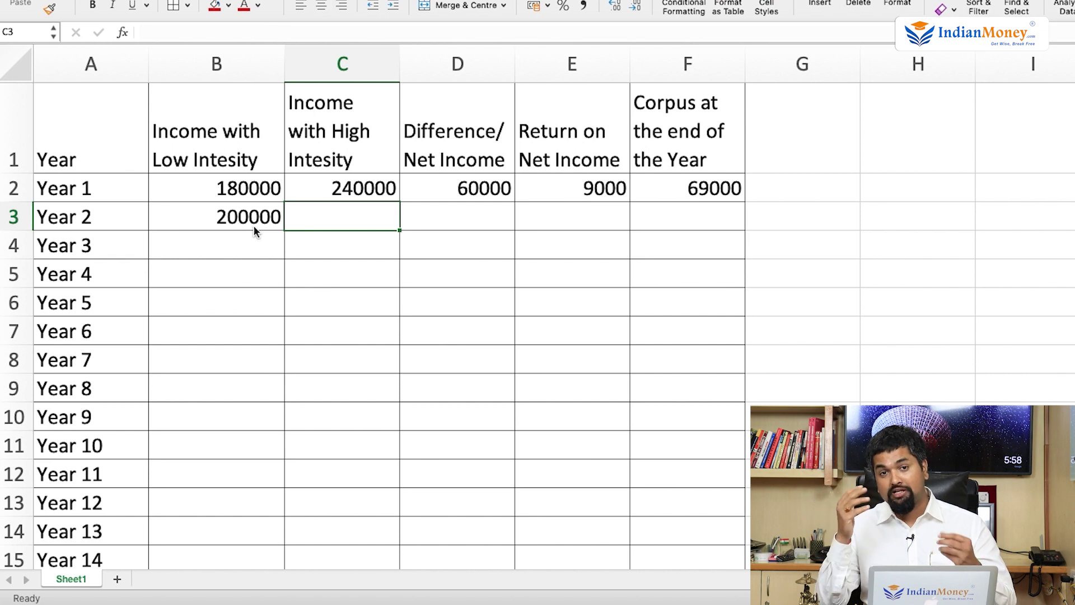
type("300000")
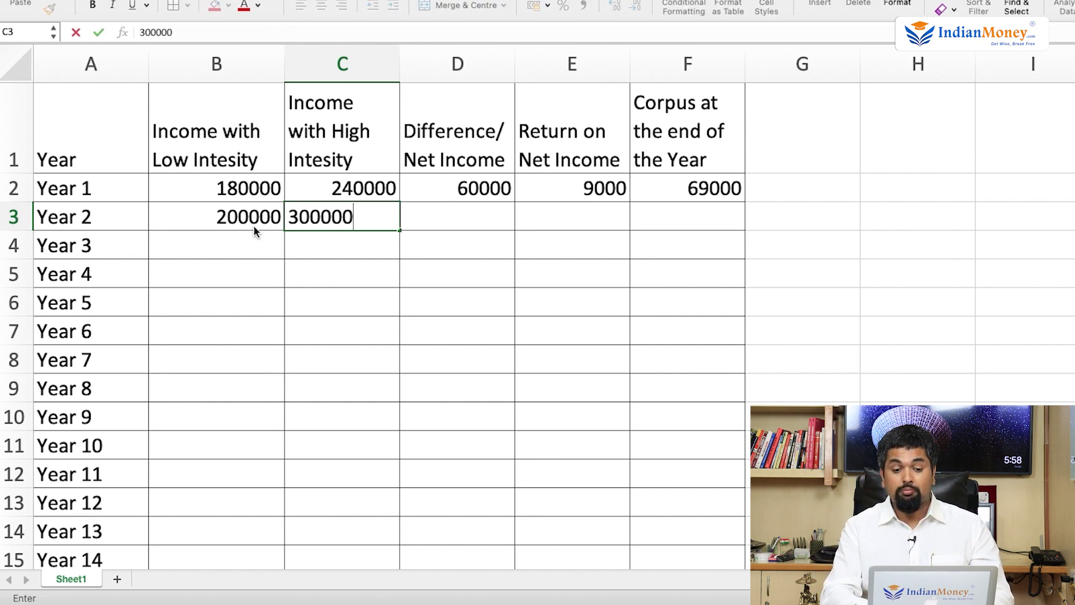
key("Tab")
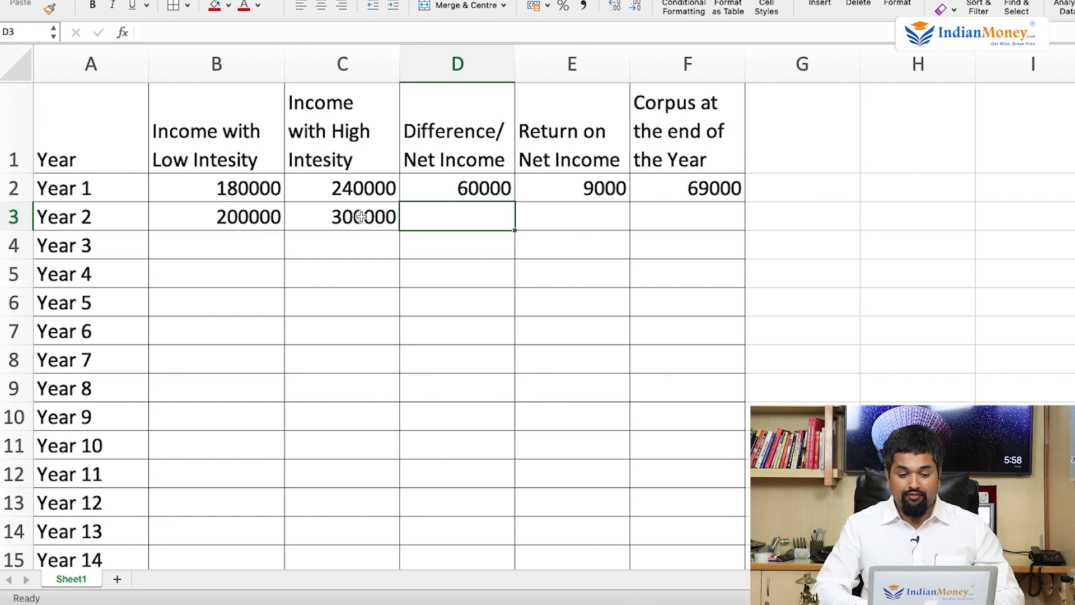
Step: Replace the Year 1 Difference/Net Income value in D2 with the formula =C2-B2
left_click(438, 180)
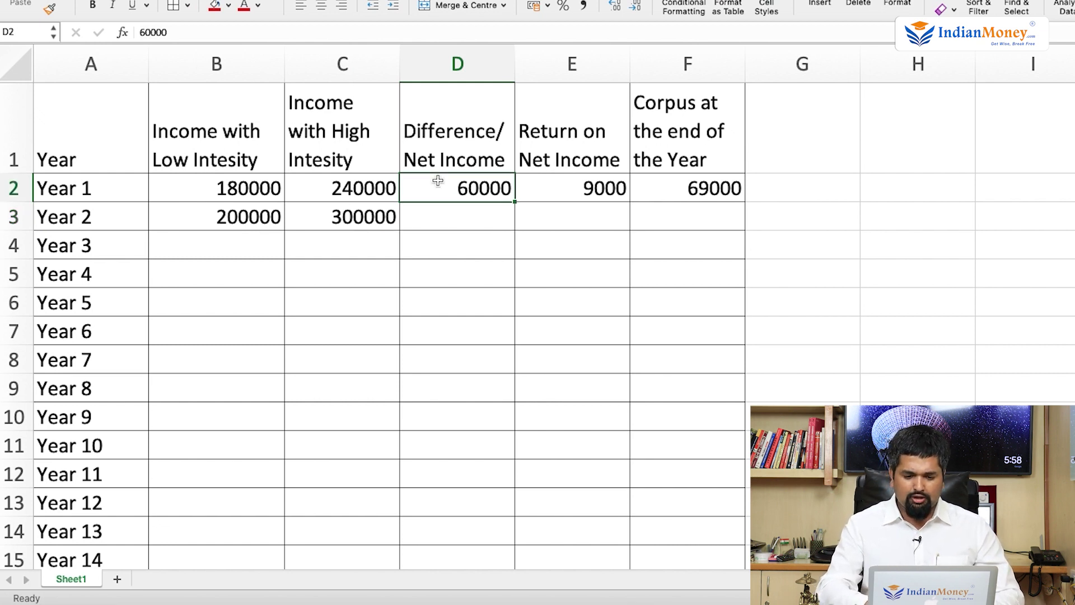
type("=")
left_click(330, 181)
type("-")
left_click(255, 183)
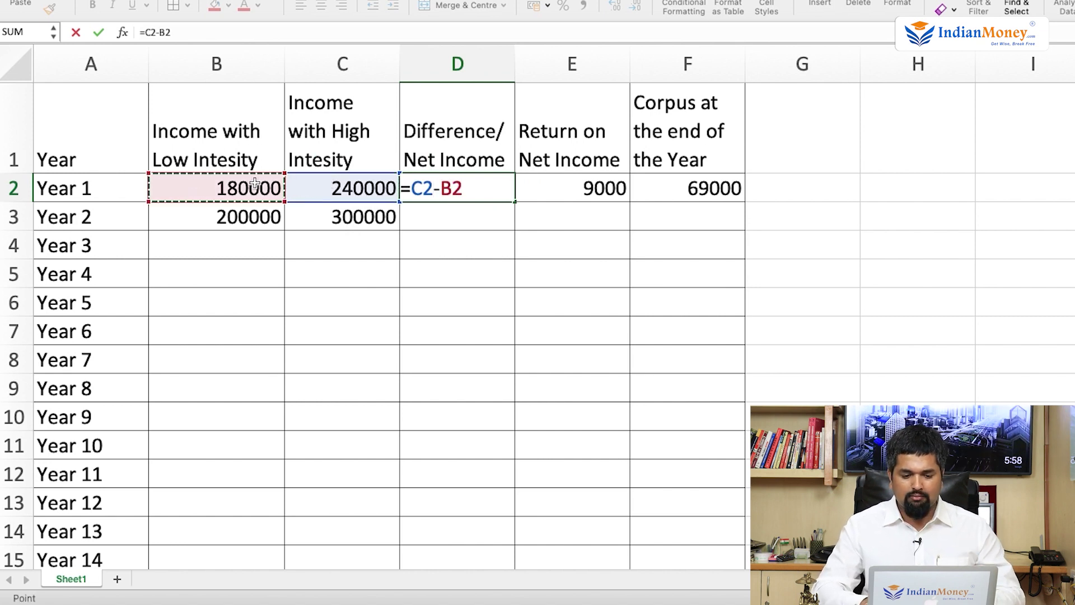
key("Return")
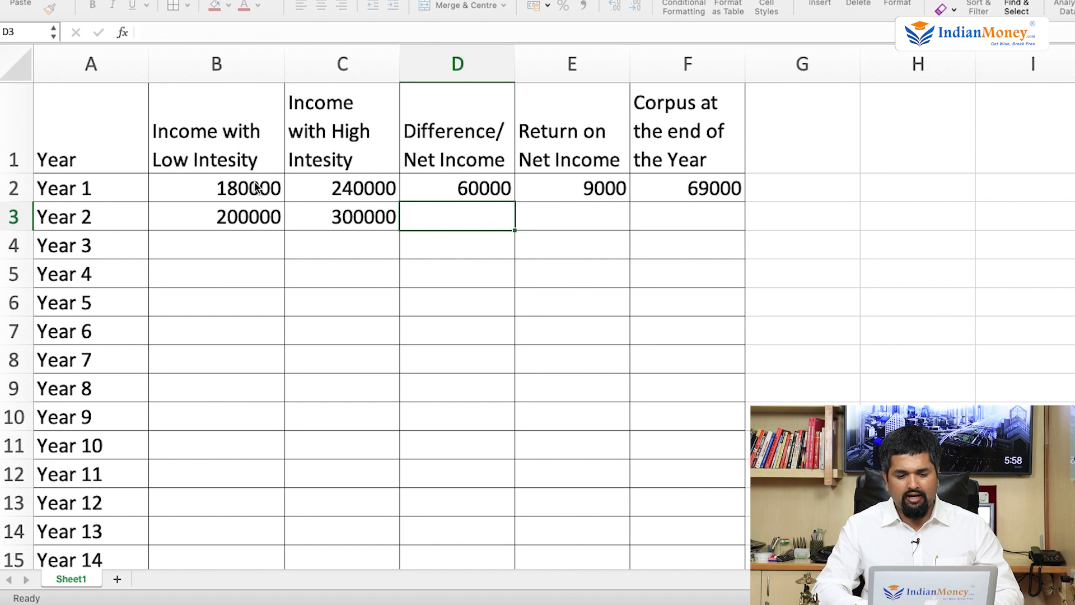
Step: Fill the net income formula from D2 down the Difference/Net Income column for the remaining years
left_click(468, 187)
left_click_drag(514, 201, 482, 473)
scroll(483, 448, "up", 5)
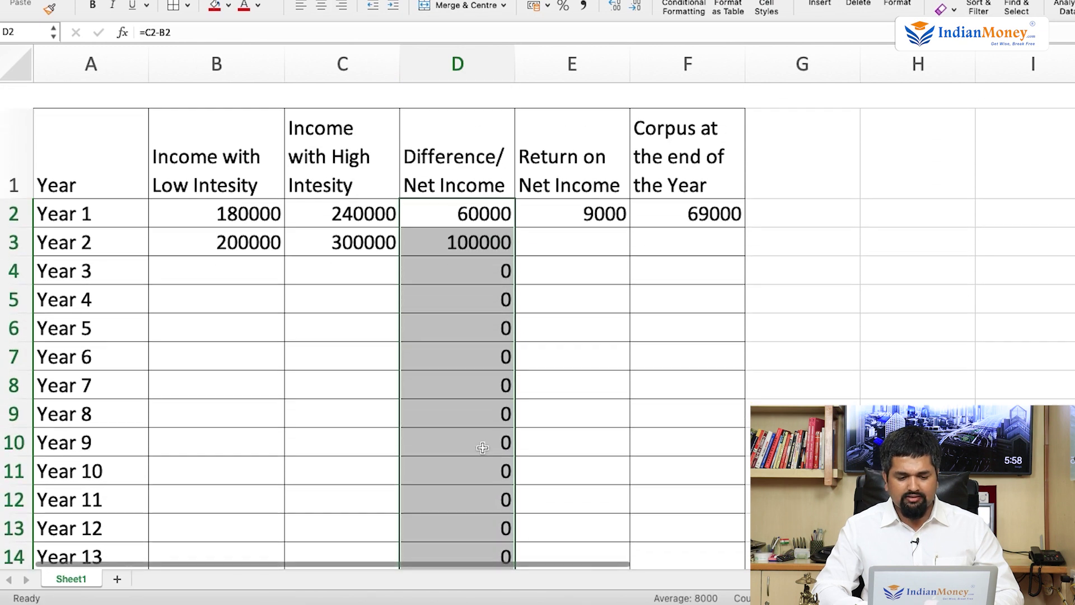
left_click(469, 216)
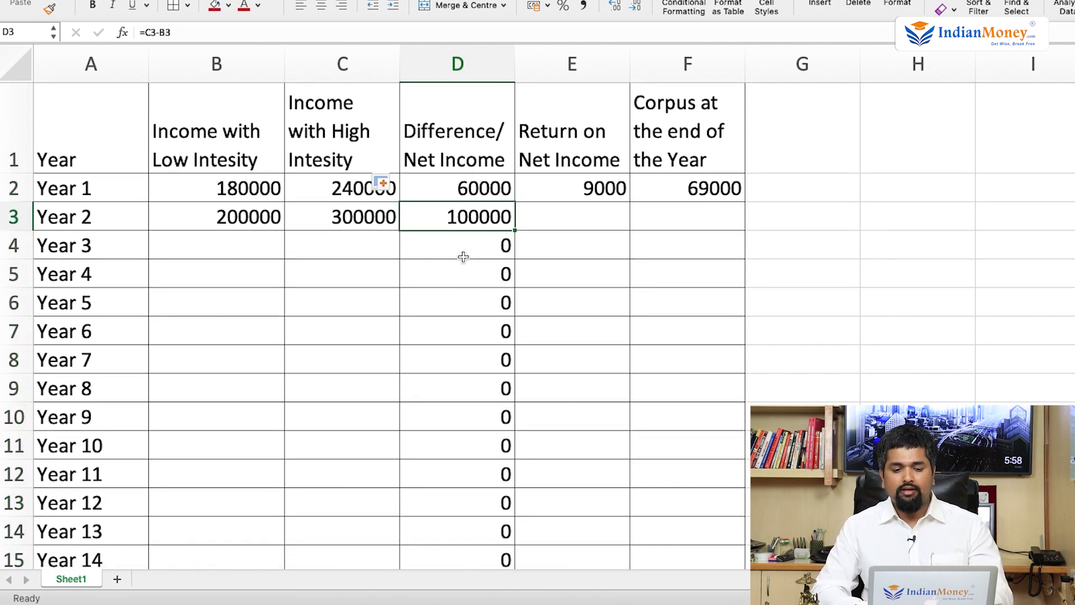
left_click(556, 214)
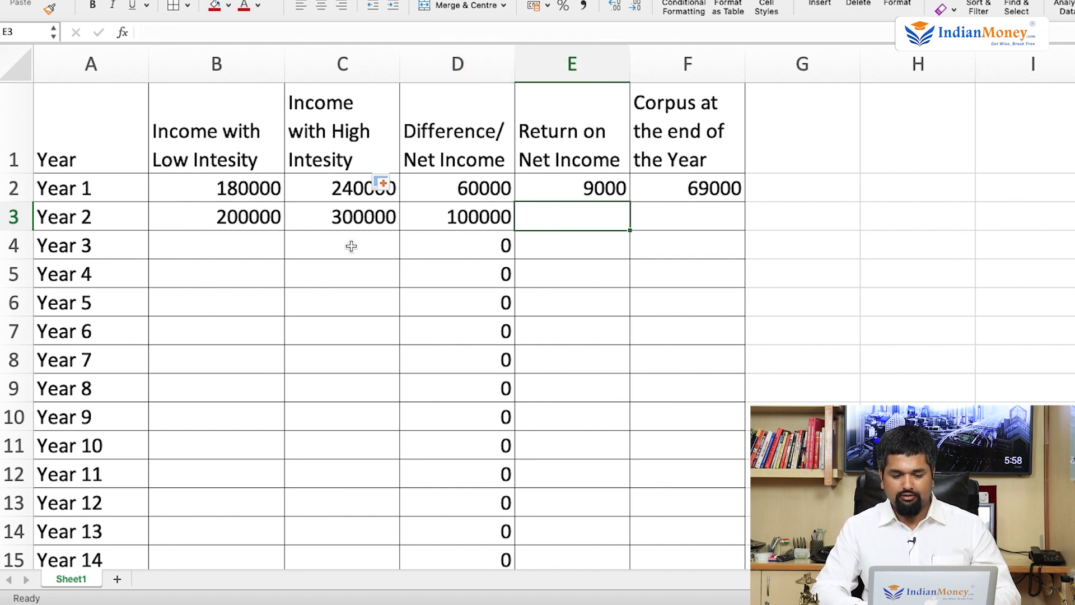
Step: Calculate the Year 2 Return on Net Income in E3 with the formula =(F2+D3)*15/100
left_click(607, 189)
left_click(558, 212)
type("=")
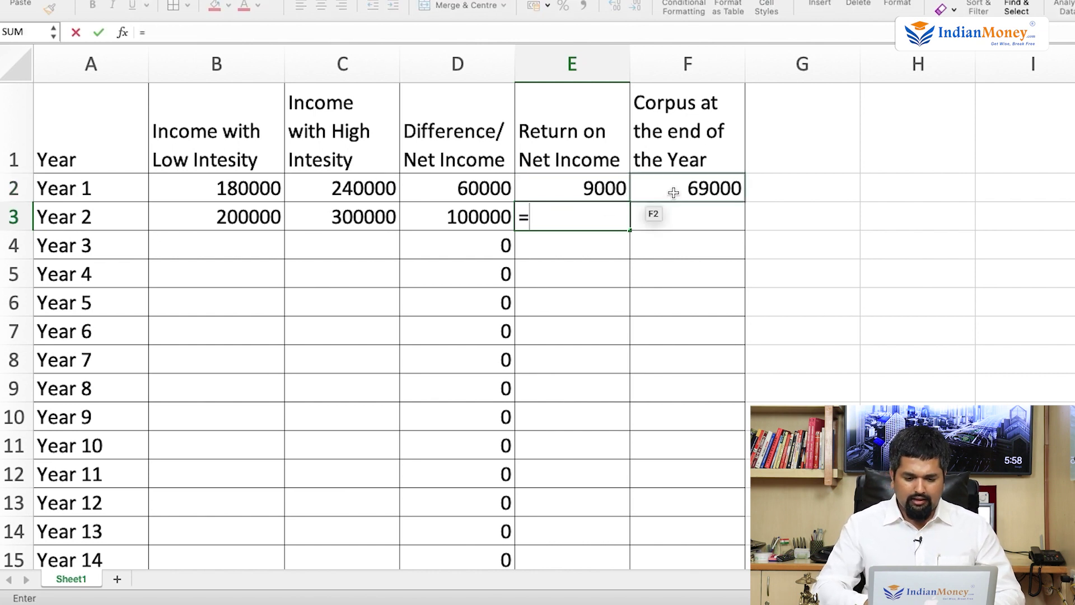
type("(")
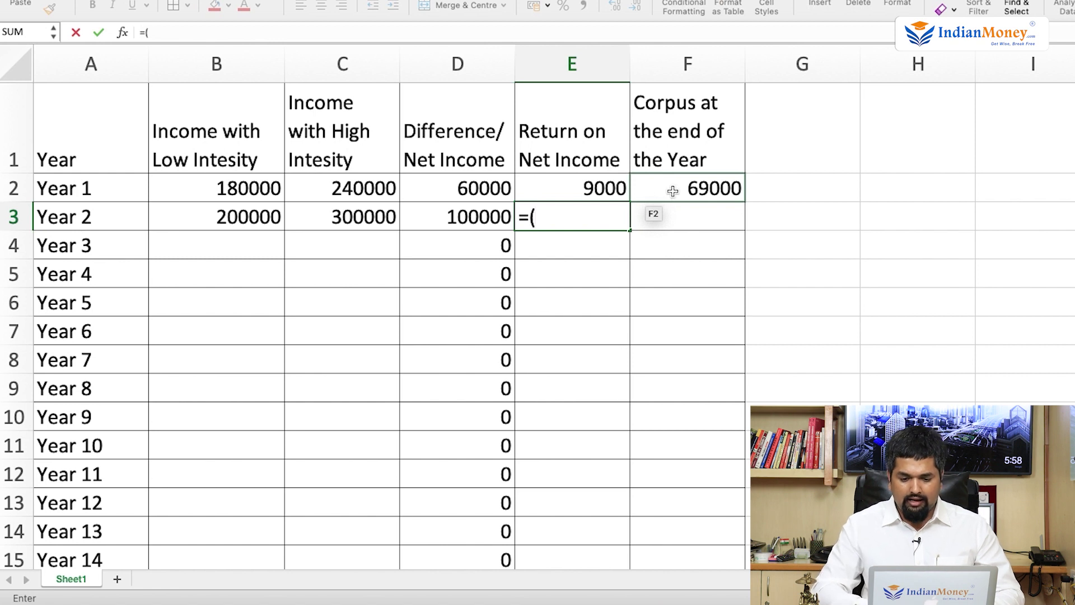
left_click(672, 191)
type("+")
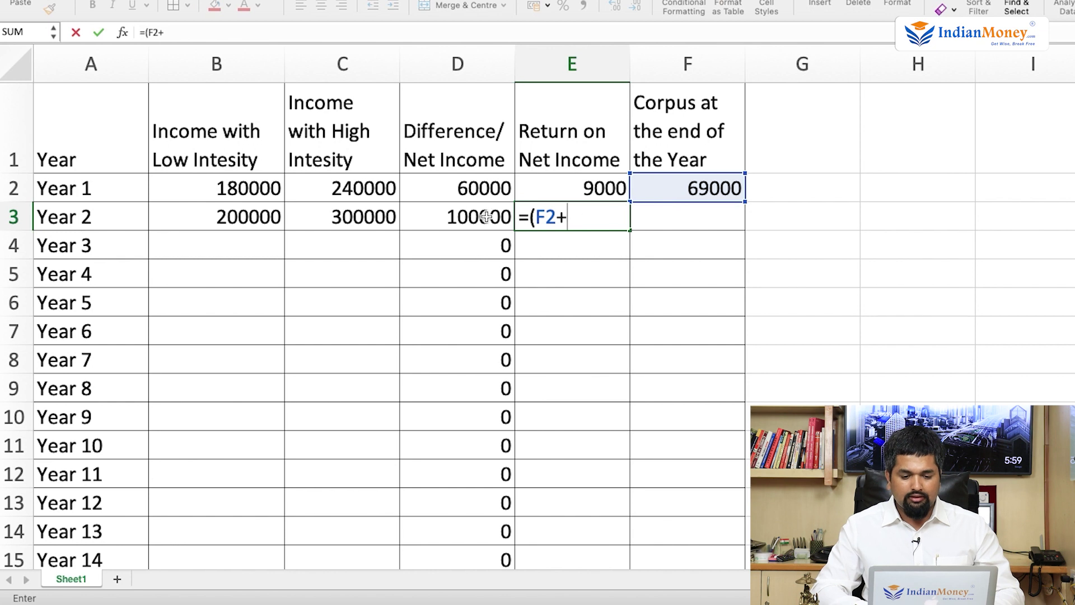
left_click(464, 220)
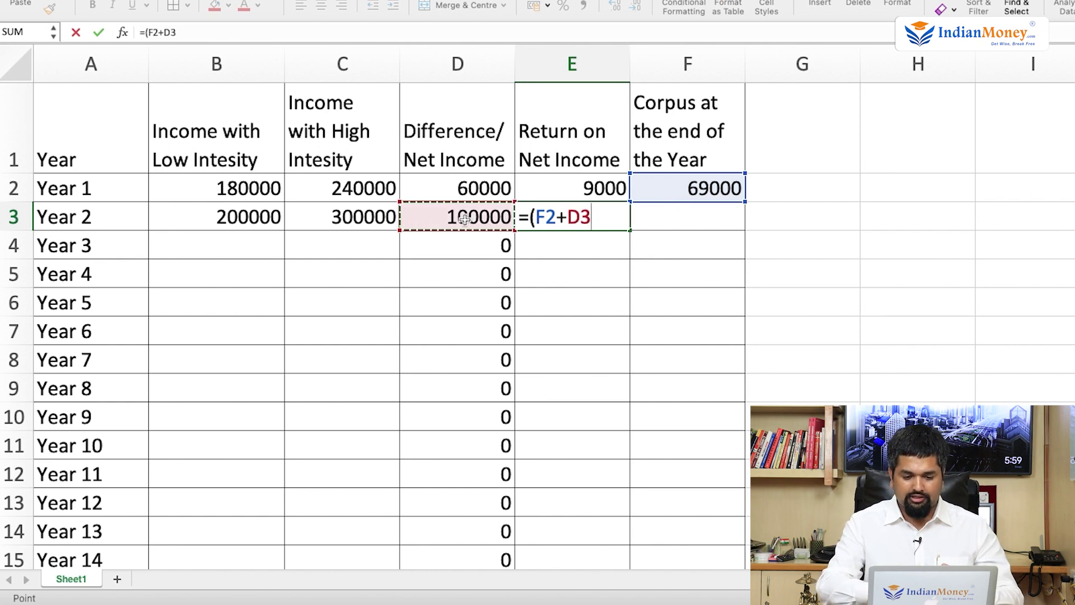
type(")")
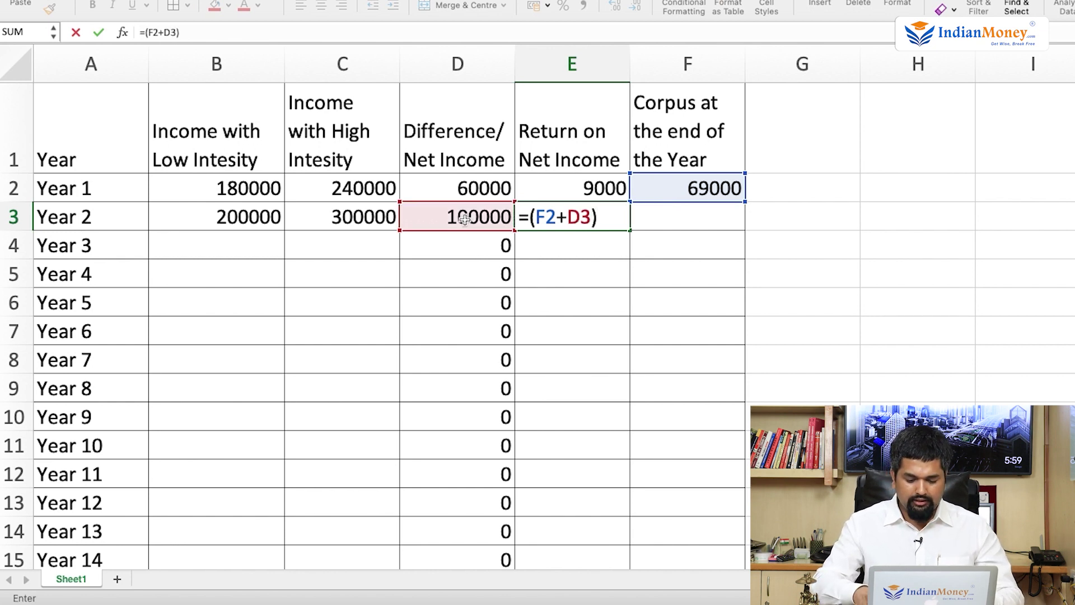
type("*15/100")
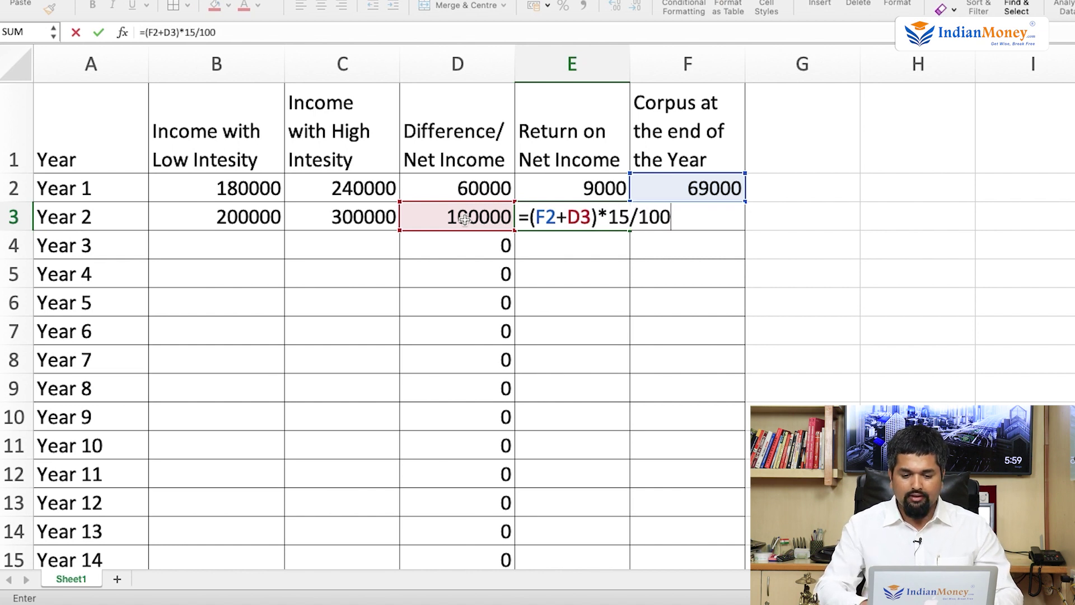
key("Return")
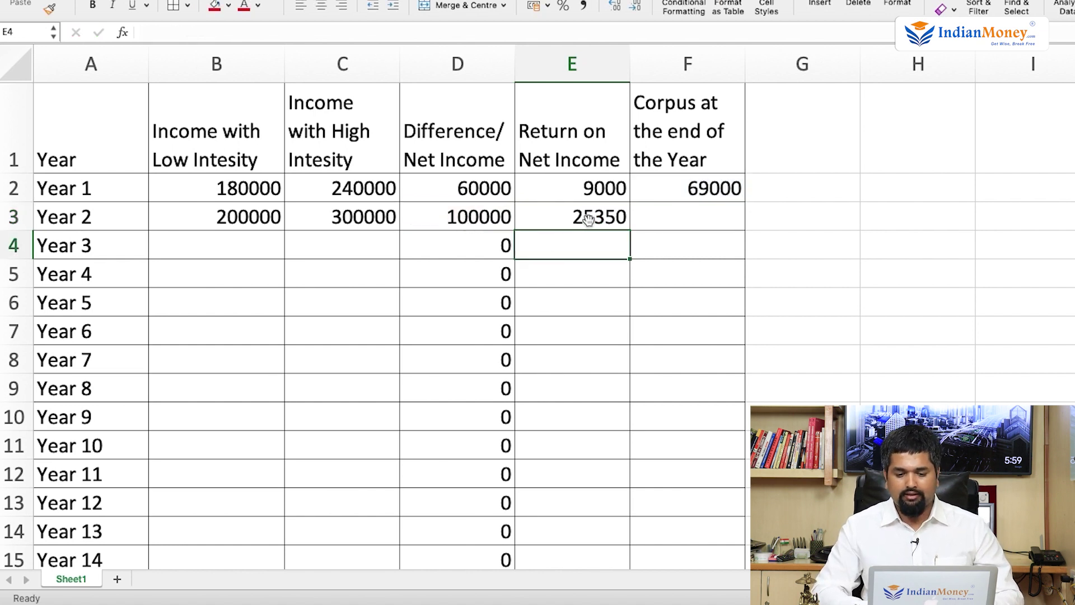
Step: Fill the return formula from E3 down the Return on Net Income column through Year 20
left_click(694, 189)
left_click(624, 226)
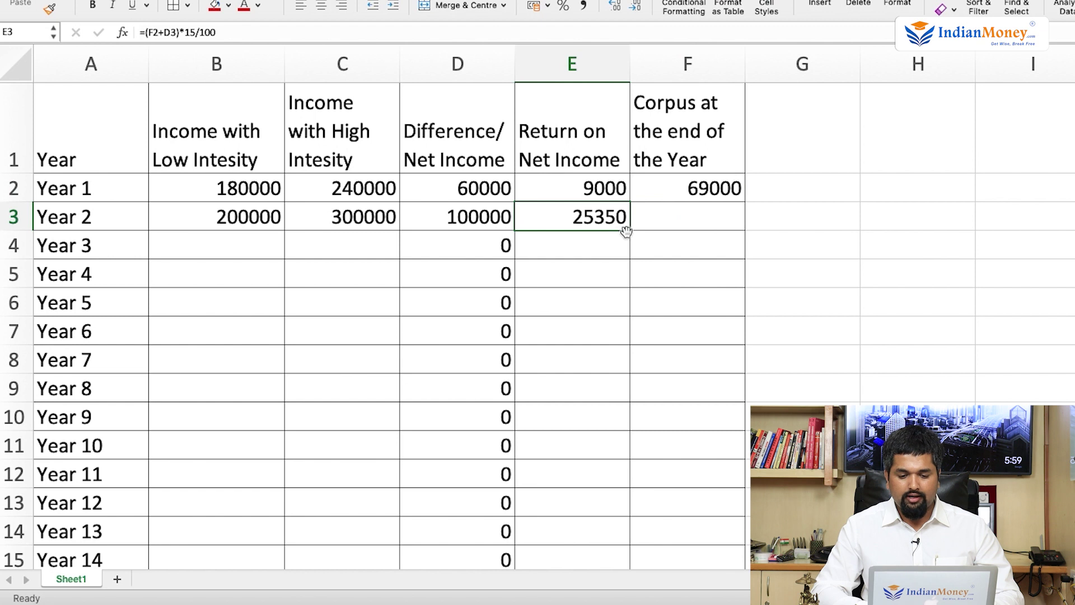
left_click_drag(629, 232, 586, 532)
scroll(629, 403, "up", 3)
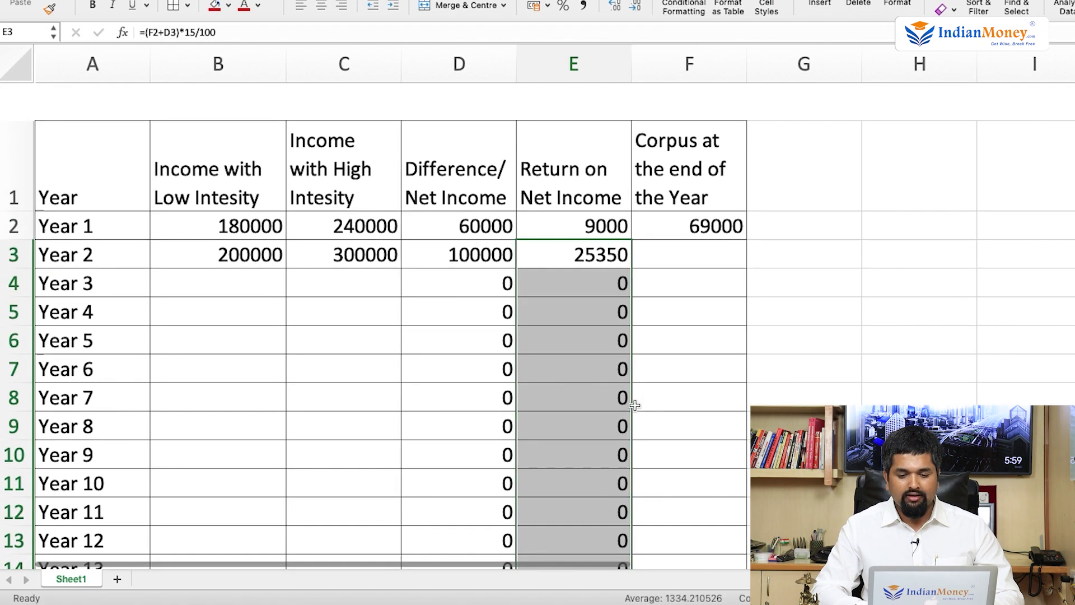
Step: Calculate the Year 2 Corpus at the end of the Year in F3 with the formula =F2+D3+E3
left_click(716, 189)
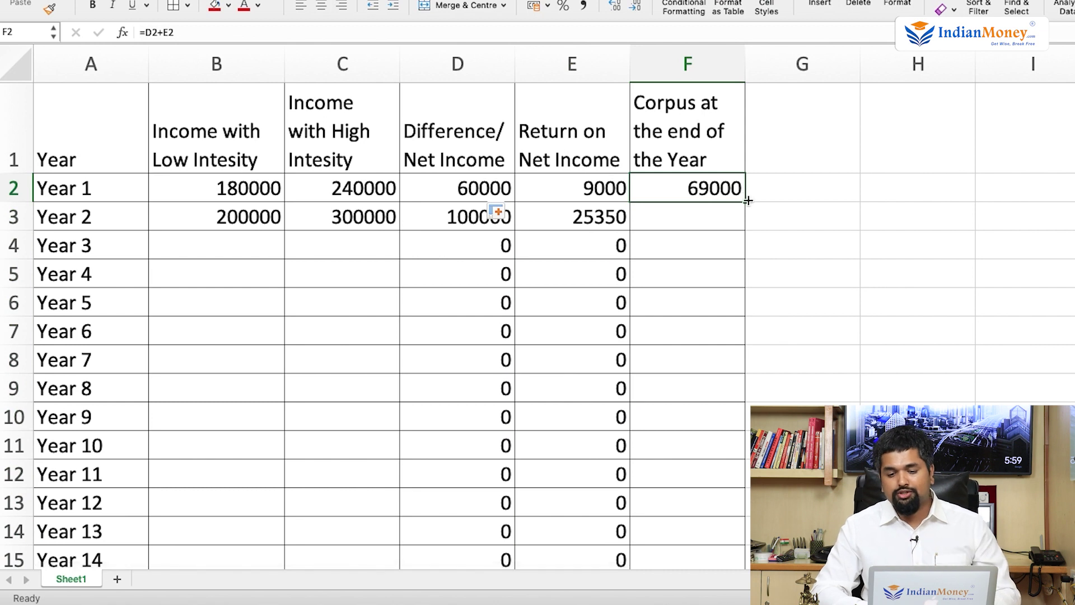
double_click(717, 187)
key("Return")
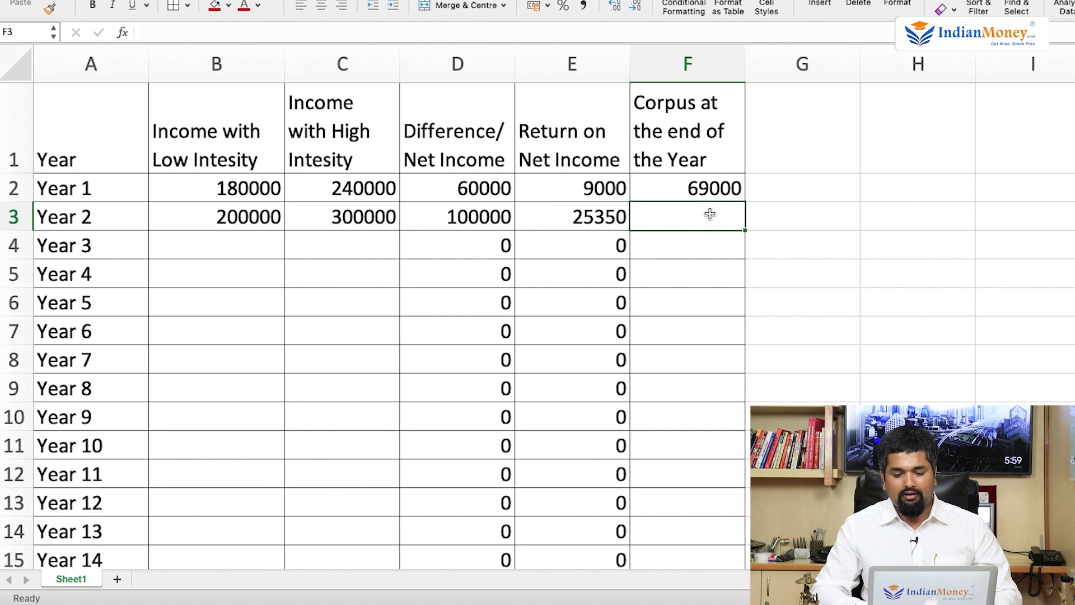
type("=")
left_click(705, 189)
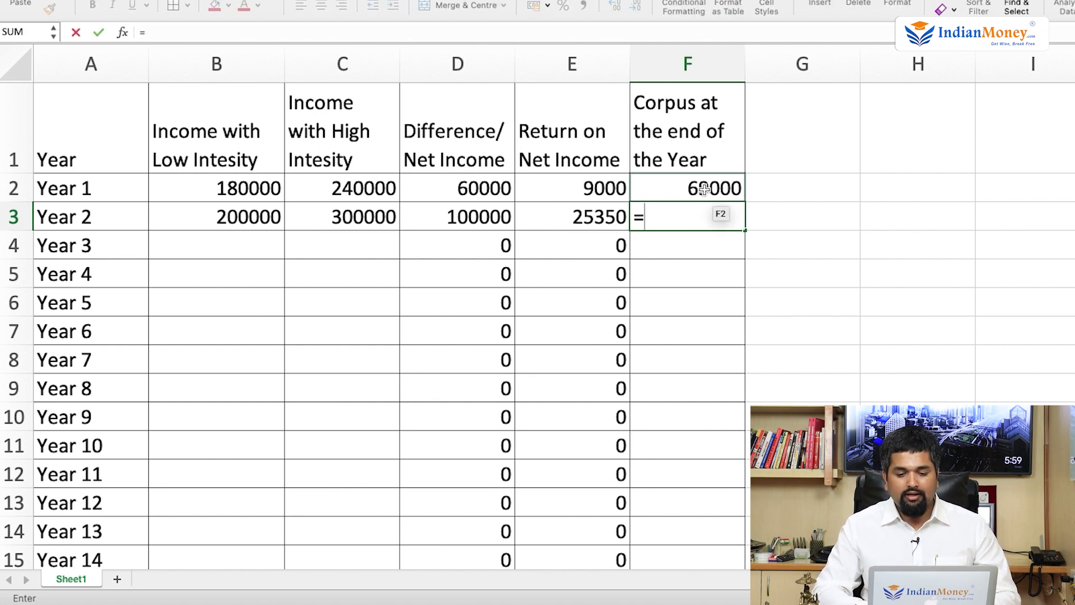
type("+")
left_click(492, 223)
type("+")
left_click(564, 210)
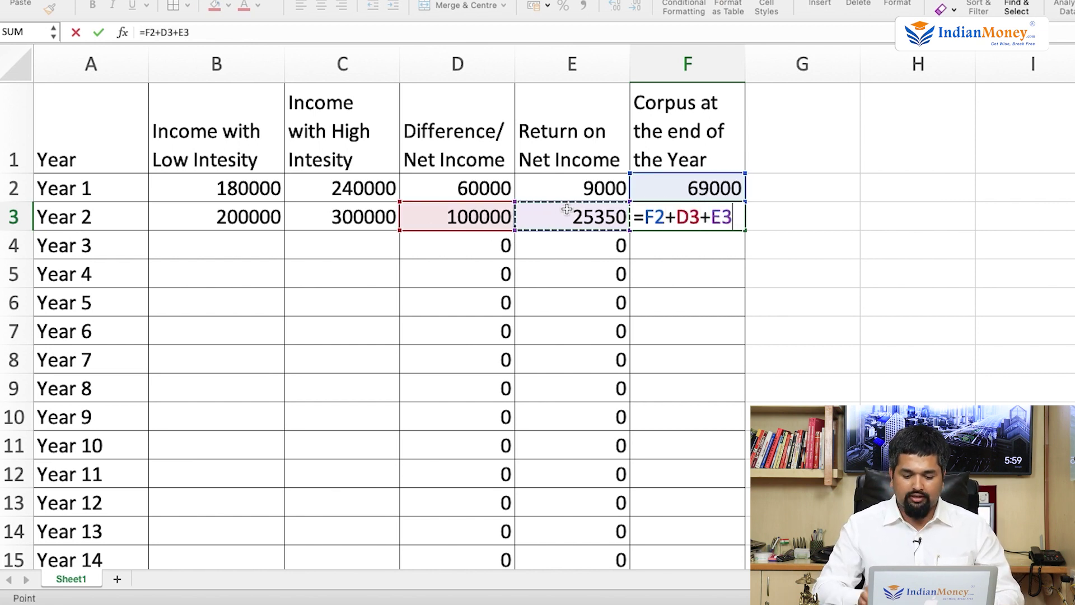
key("Return")
Step: Fill the corpus formula from F3 down the Corpus at the end of the Year column through Year 20
left_click(684, 210)
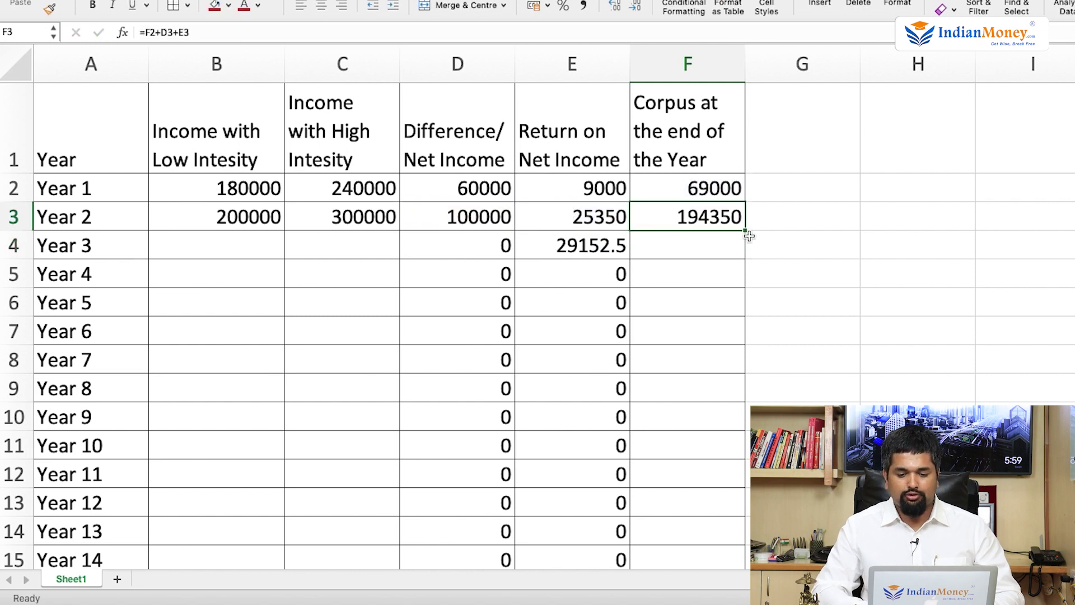
left_click_drag(746, 231, 716, 504)
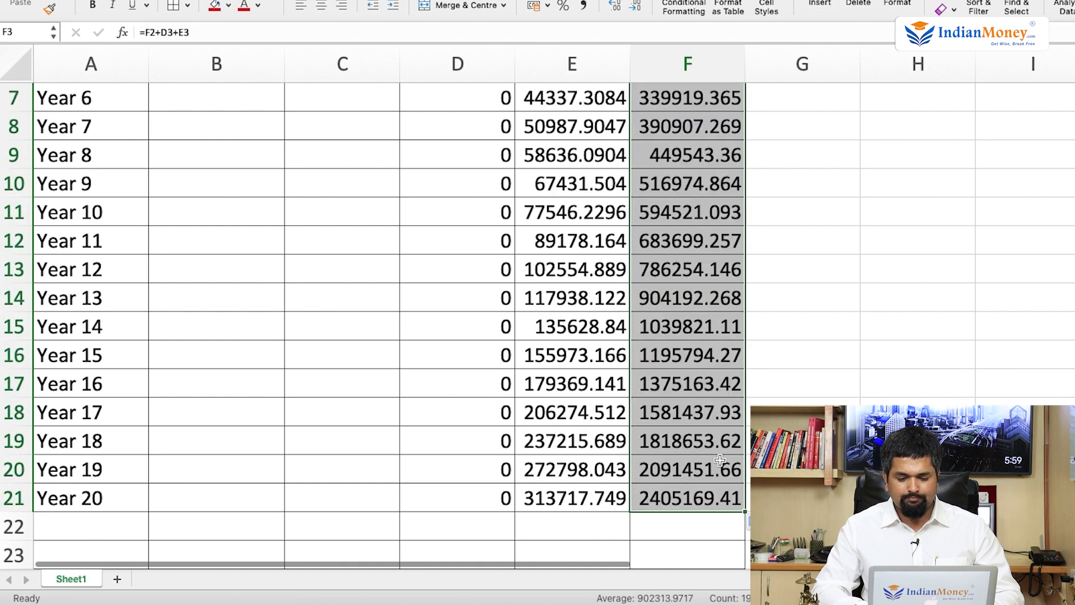
left_click(718, 468)
scroll(720, 459, "up", 3)
scroll(720, 460, "down", 1)
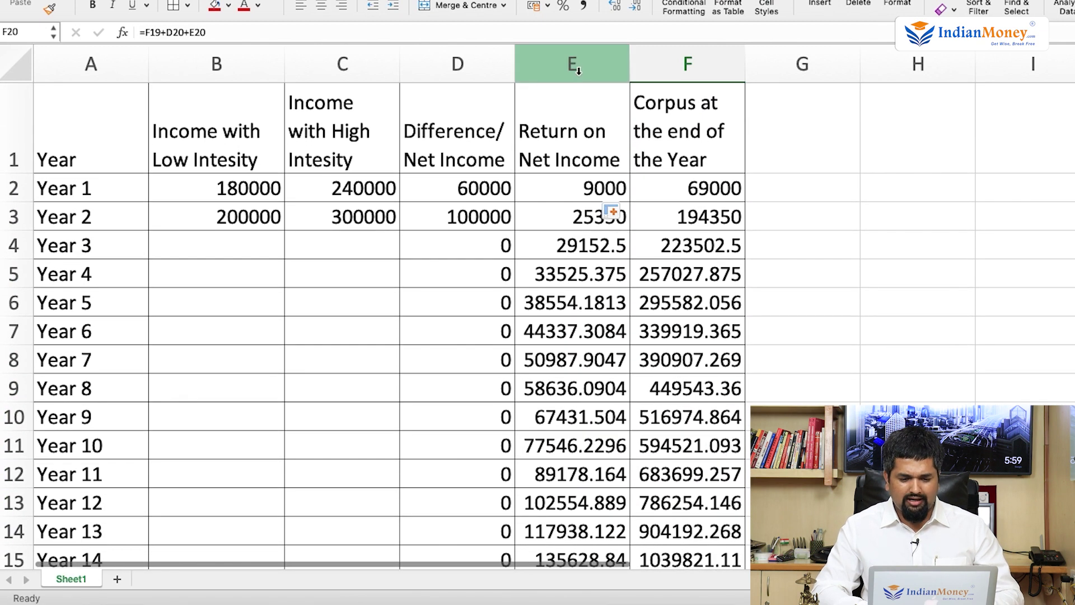
Step: Remove the decimal places from the return and corpus values in E2:F21 so they show as whole numbers
left_click(576, 65)
left_click_drag(576, 65, 688, 65)
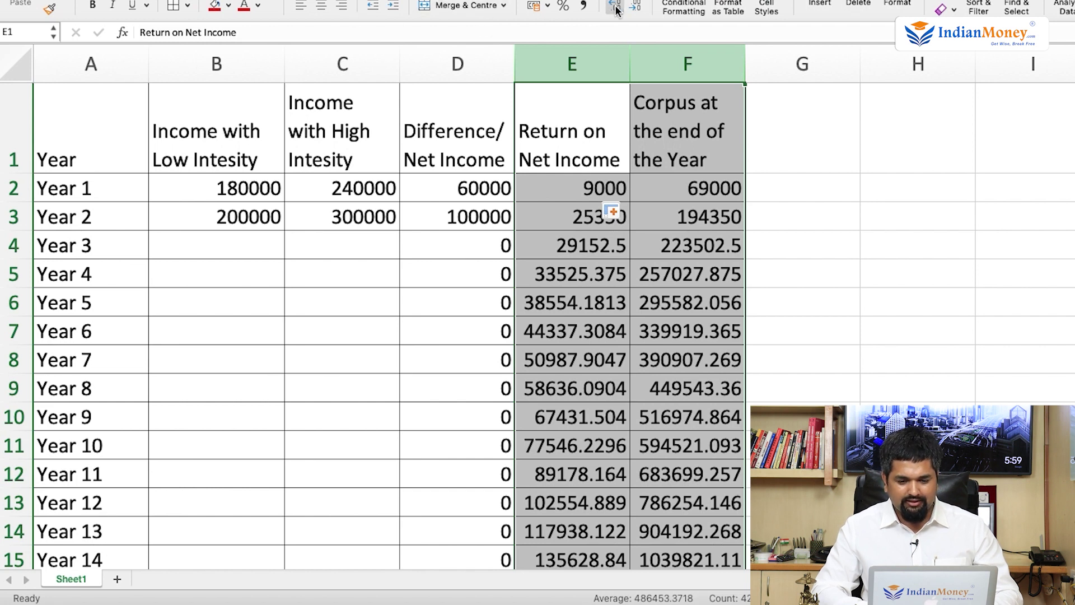
left_click(570, 186)
key("shift+Right")
key("ctrl+shift+Down")
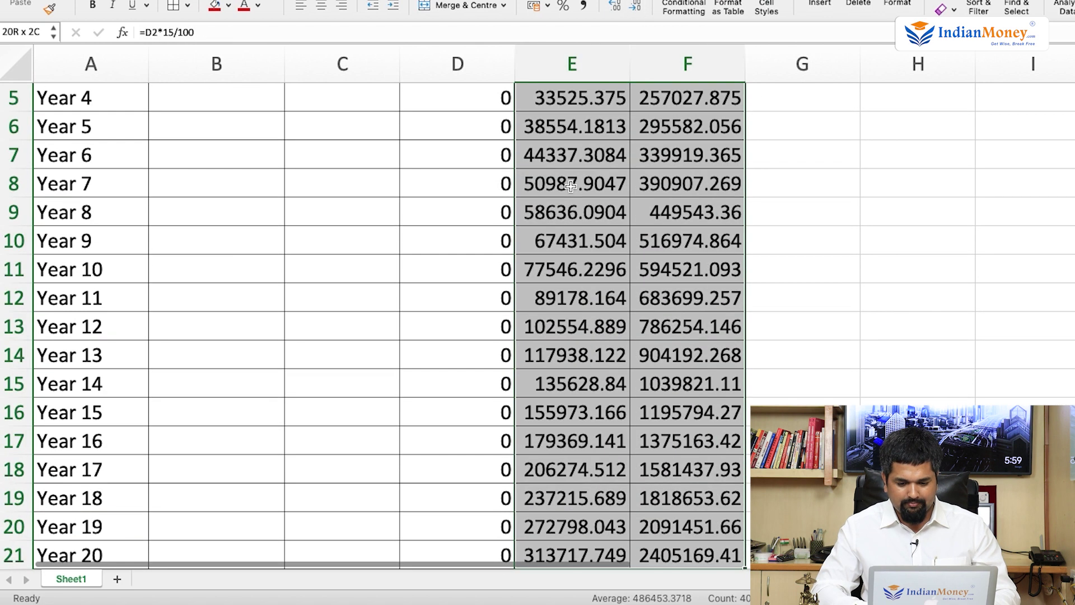
left_click(636, 6)
left_click(635, 7)
left_click(611, 262)
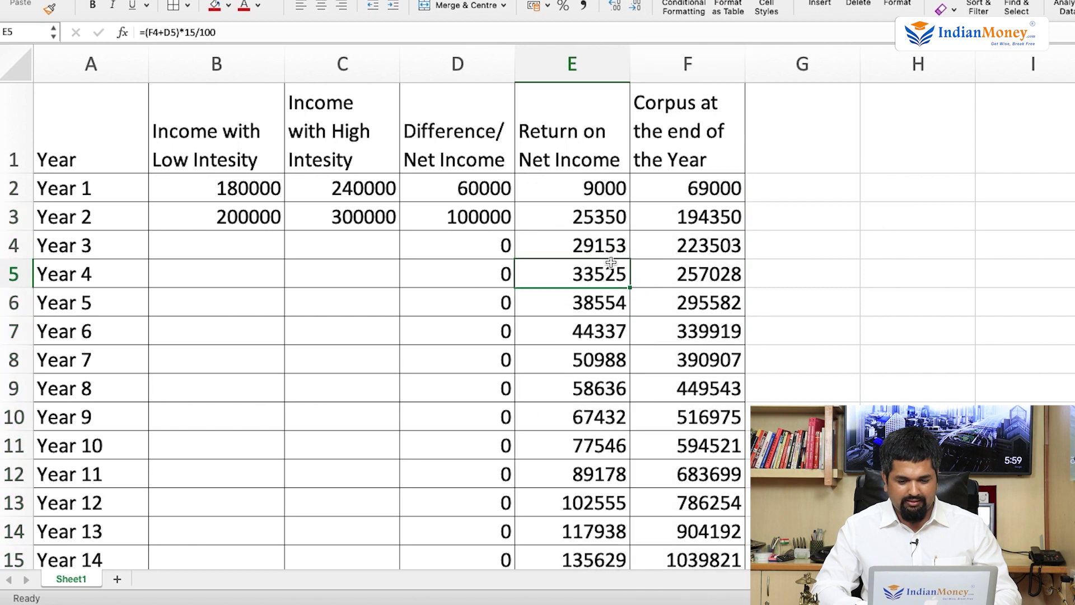
scroll(613, 257, "down", 4)
scroll(610, 262, "up", 4)
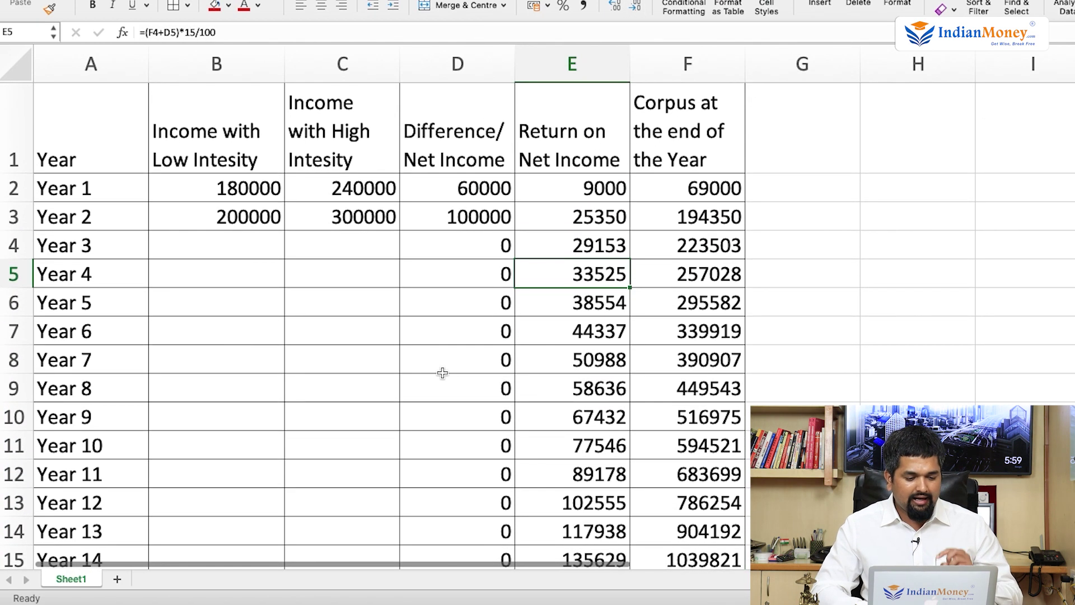
Step: Enter the formula =B3*10/100 for the Year 3 Income with Low Intensity in B4
left_click(246, 238)
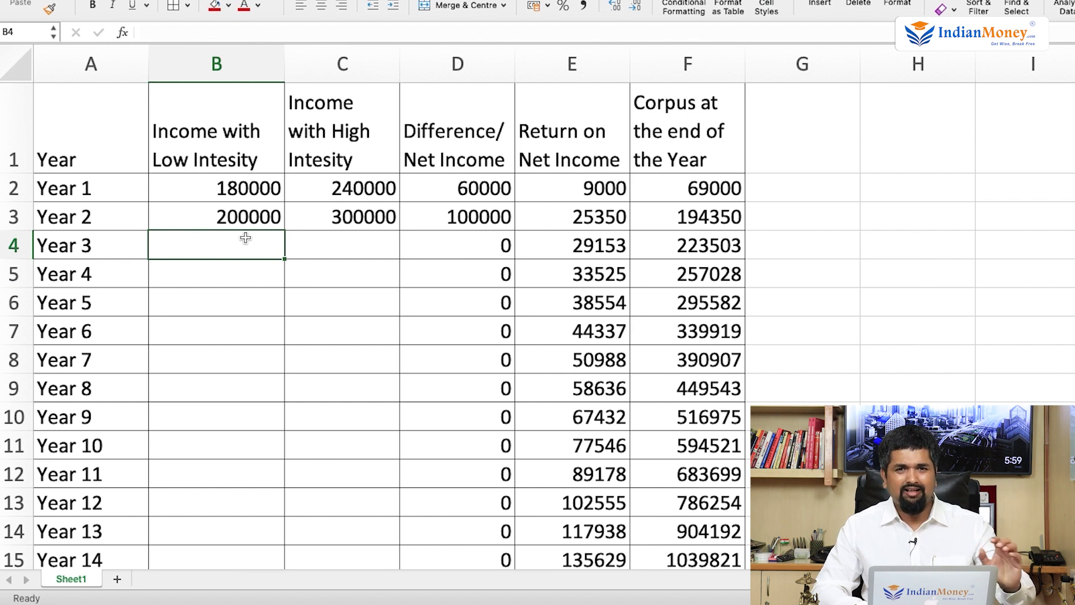
type("=")
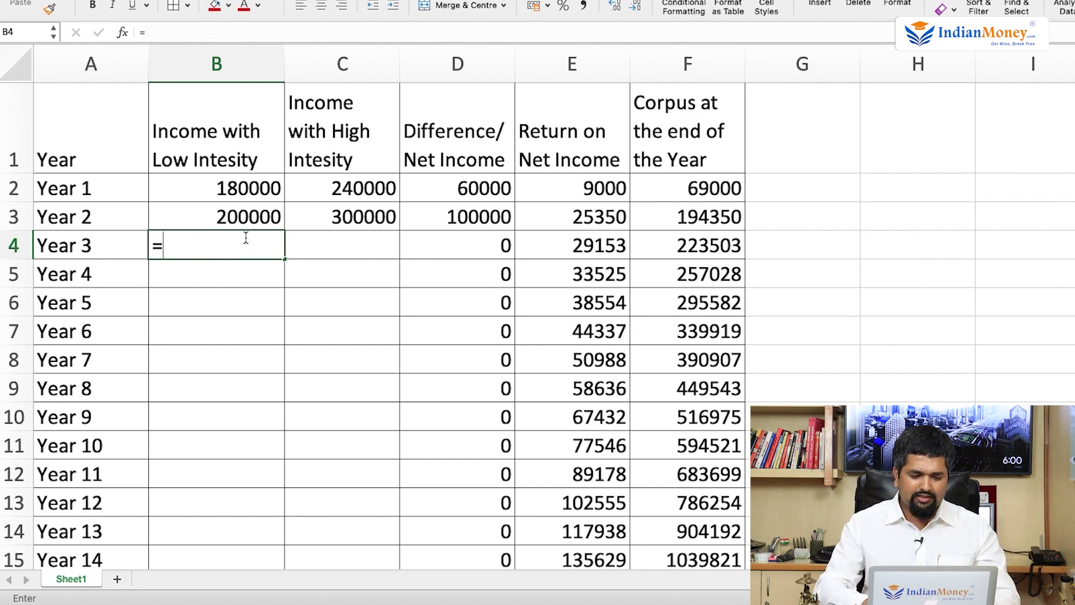
left_click(242, 219)
type("*")
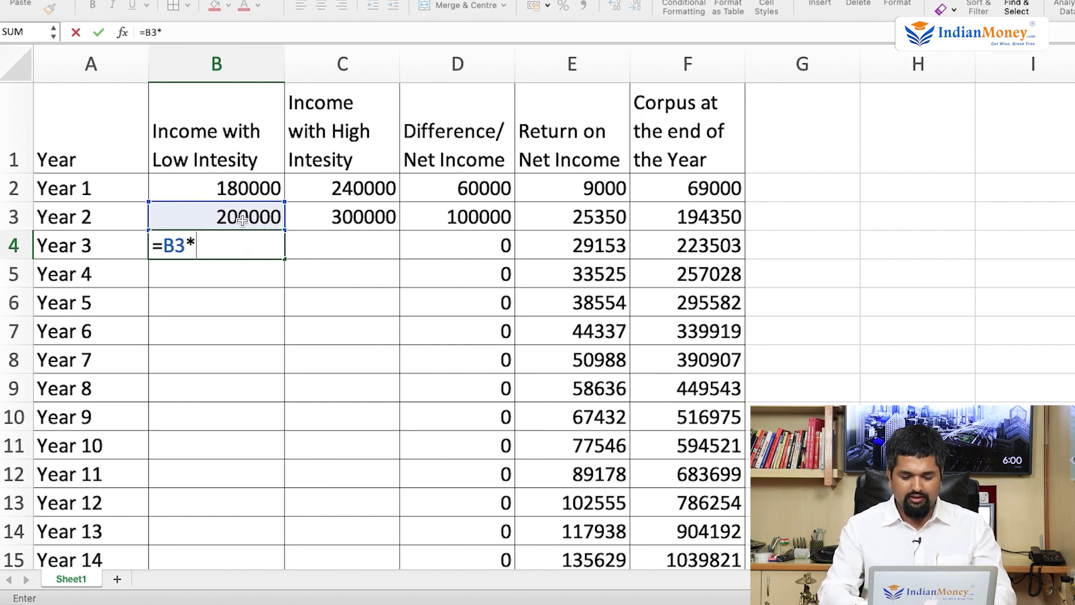
type("10/1")
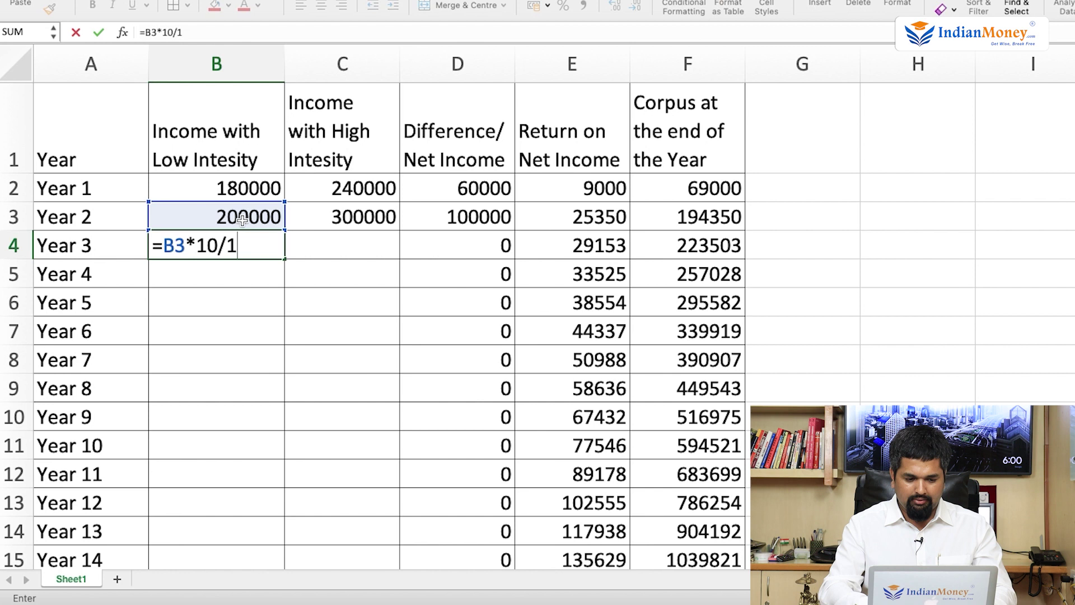
type("00")
key("Return")
Step: Correct the Year 3 low-intensity income formula in B4 to =B3*110/100 for 10% growth
double_click(266, 246)
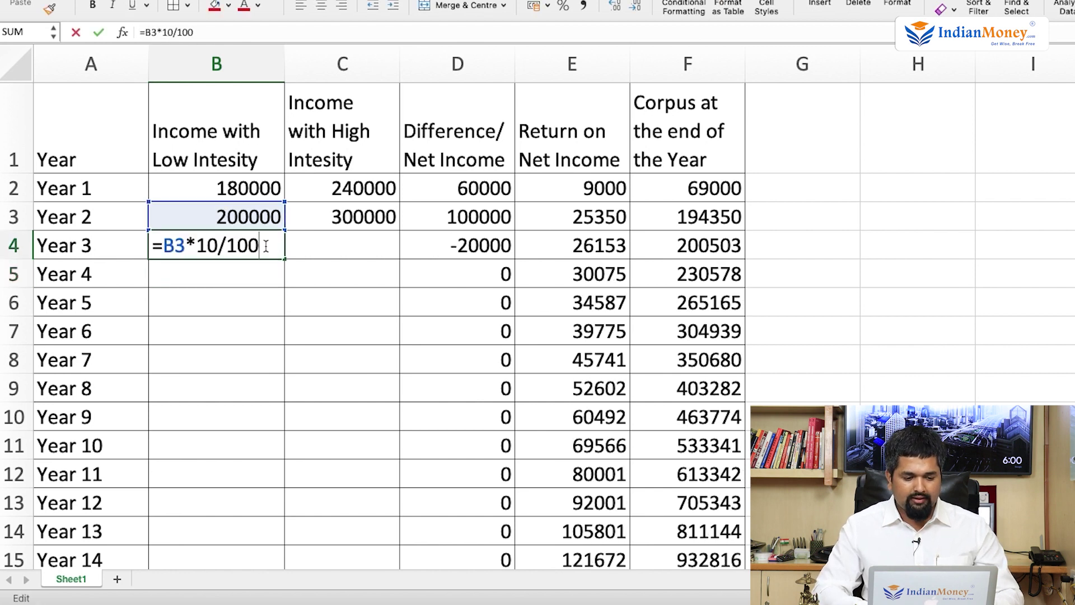
type("1")
key("Return")
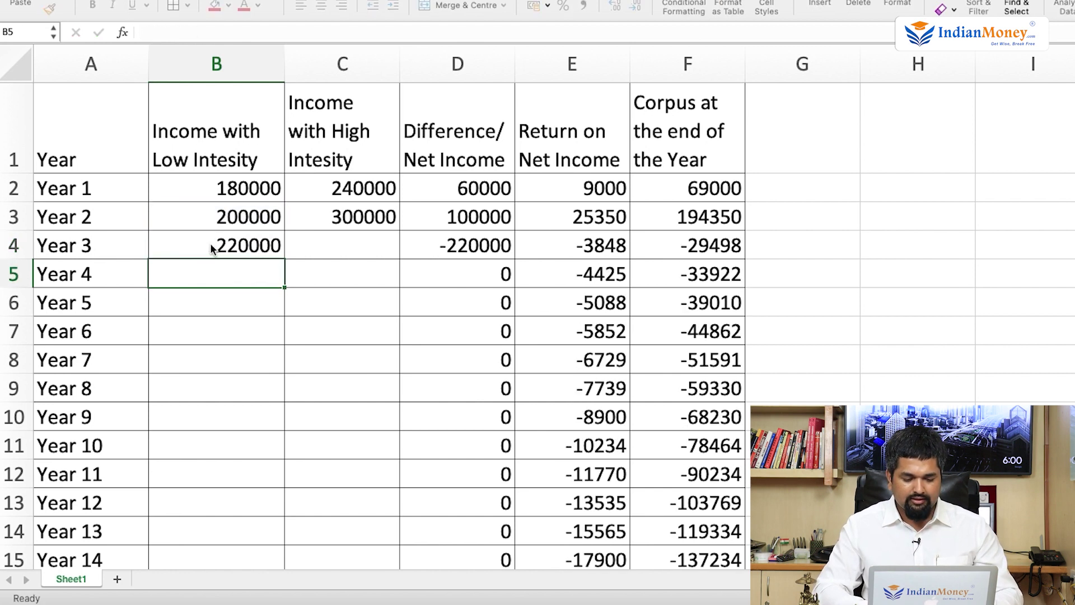
Step: Fill the 10% growth formula from B4 down the low-intensity income column through Year 20
left_click(211, 244)
left_click_drag(285, 261, 260, 529)
scroll(221, 222, "up", 5)
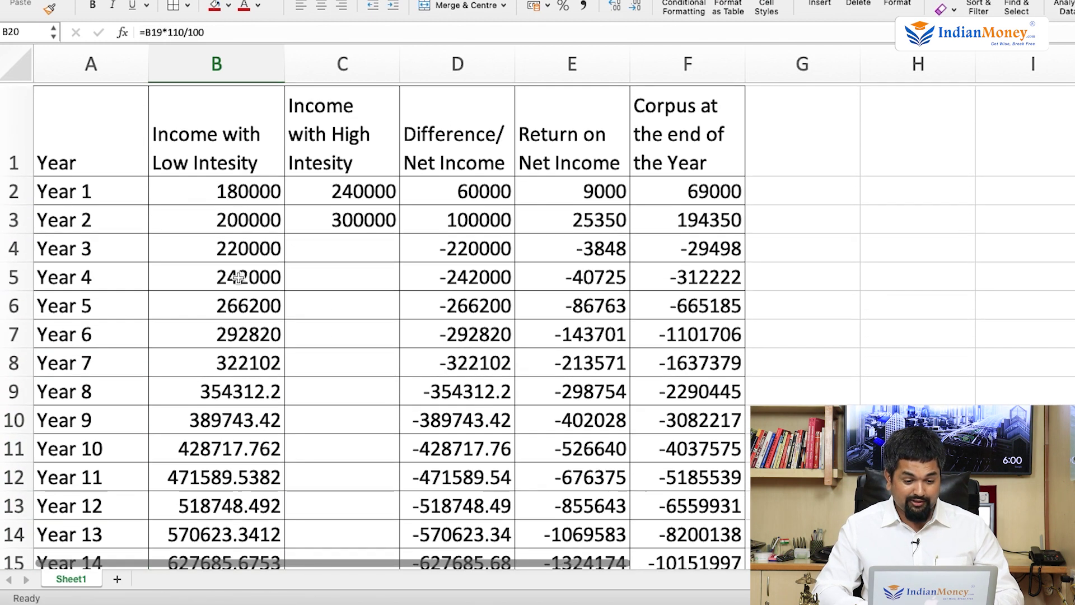
Step: Remove the decimal places from the low-intensity incomes in B2:B21 so they show as whole numbers
left_click_drag(212, 185, 230, 501)
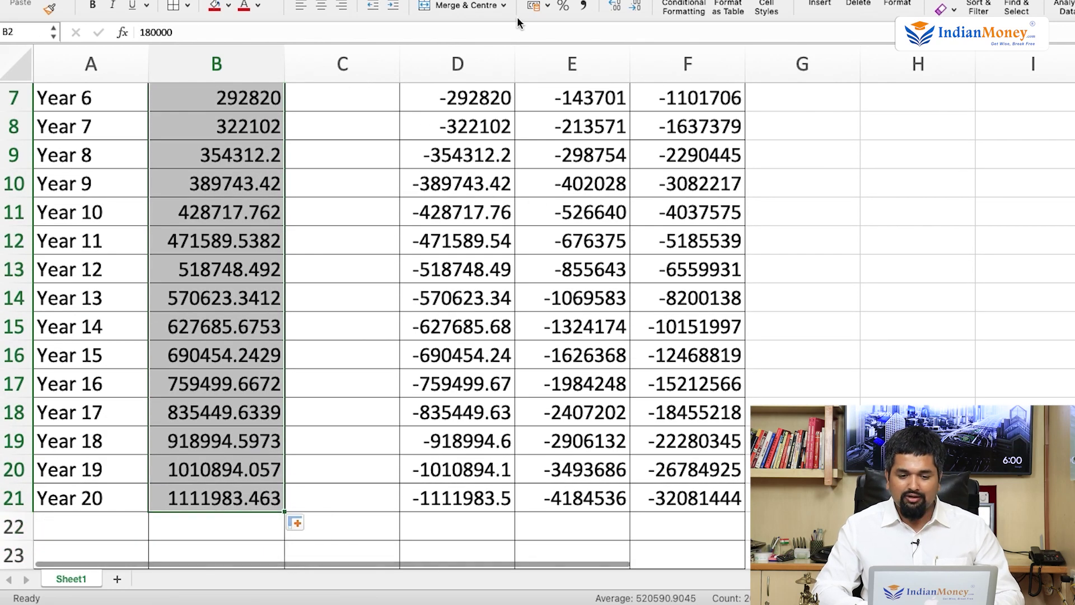
left_click(632, 9)
left_click(633, 9)
left_click(343, 328)
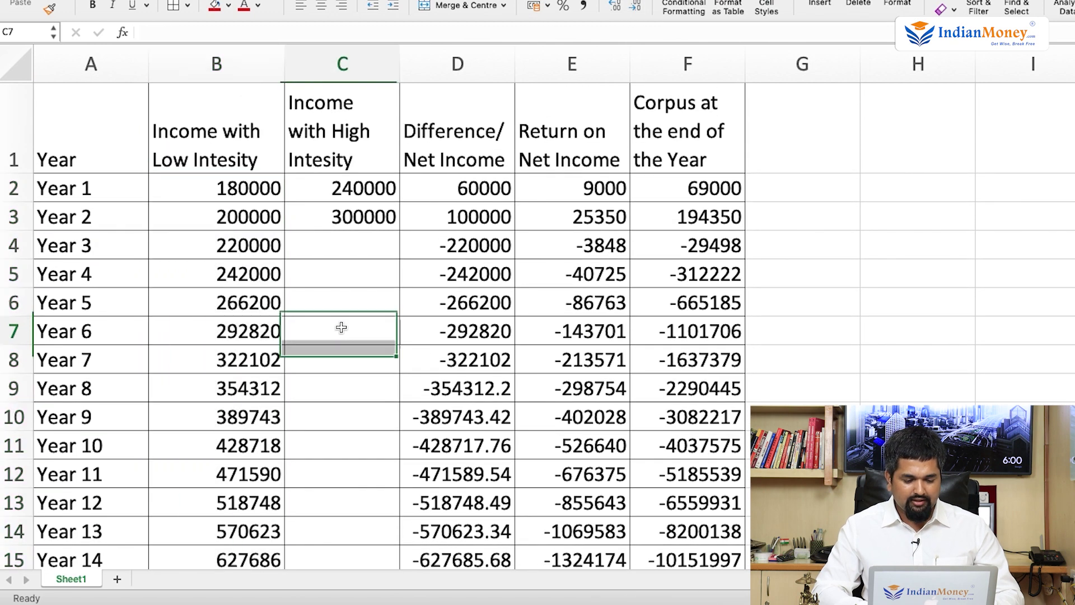
scroll(342, 327, "down", 5)
scroll(342, 327, "up", 3)
scroll(341, 327, "up", 3)
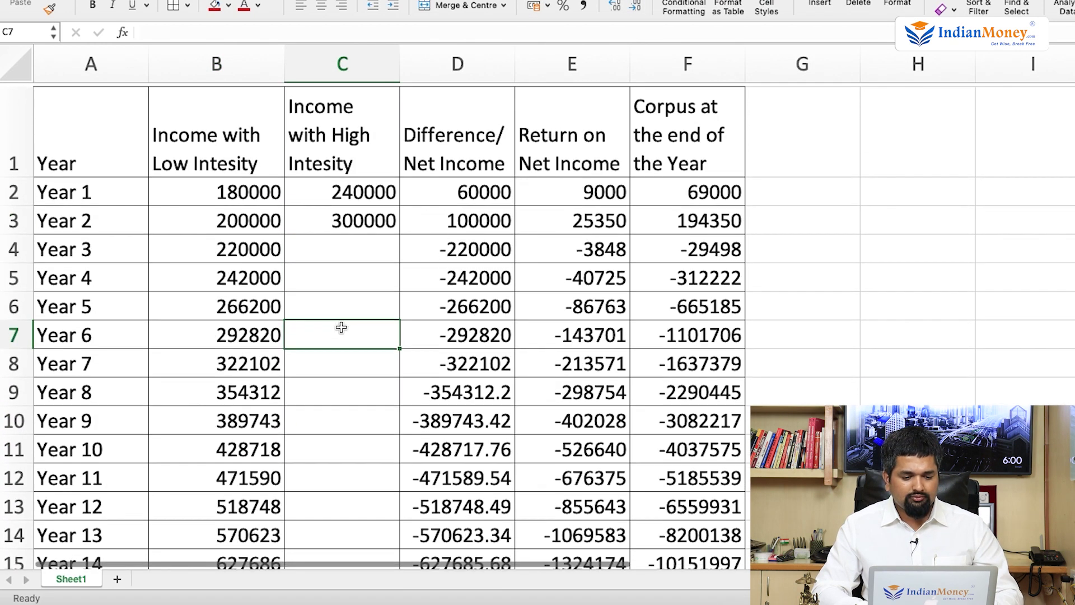
Step: Compare the low-intensity incomes of Year 1 and Year 20, and check the high-intensity incomes of Years 1 and 2
left_click(235, 192)
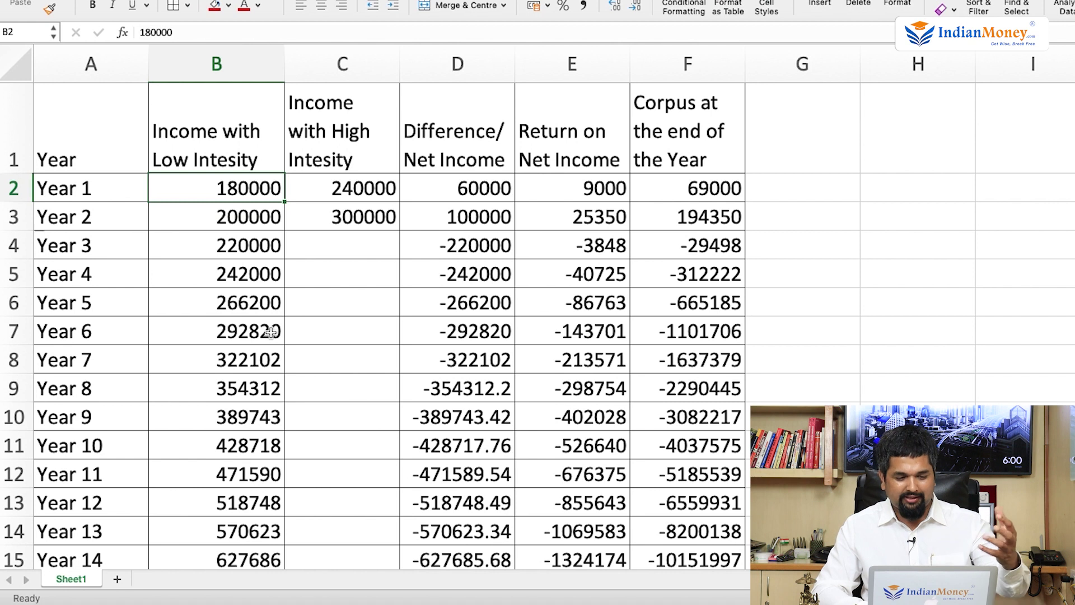
scroll(271, 332, "down", 5)
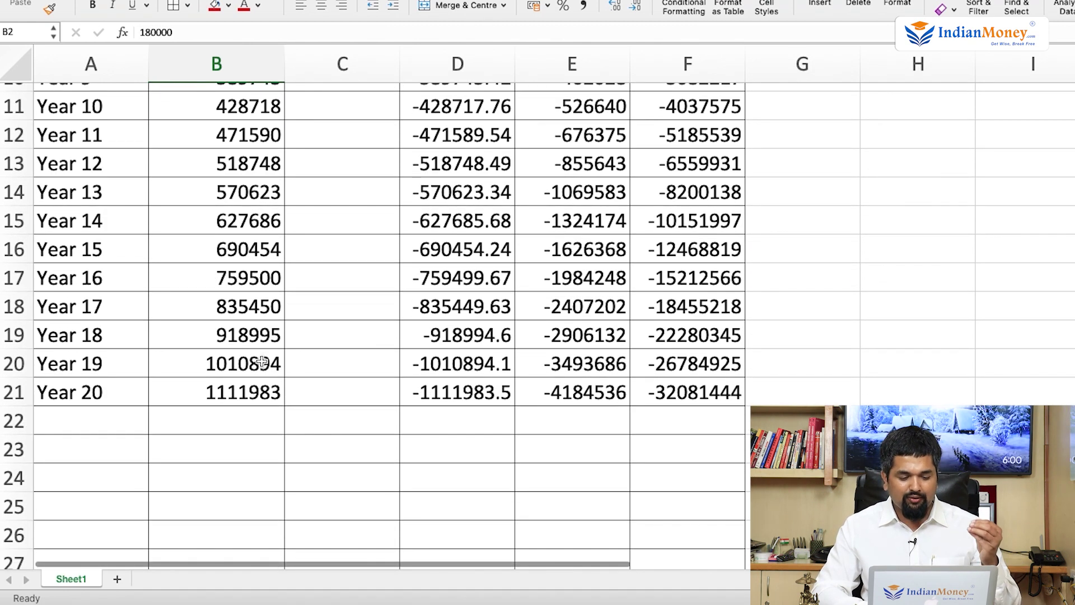
left_click(249, 386)
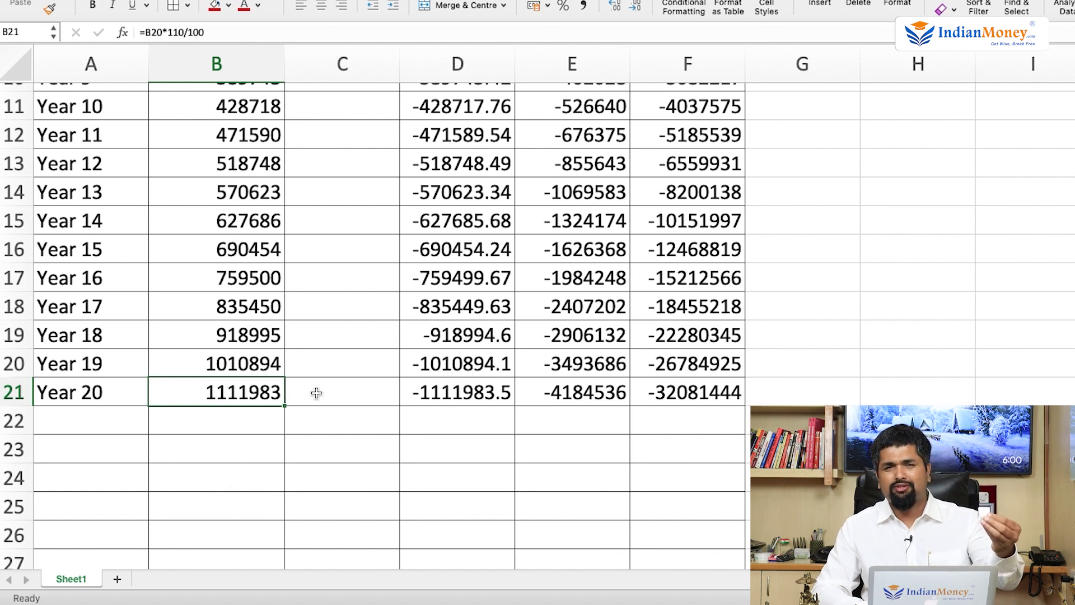
scroll(317, 393, "up", 10)
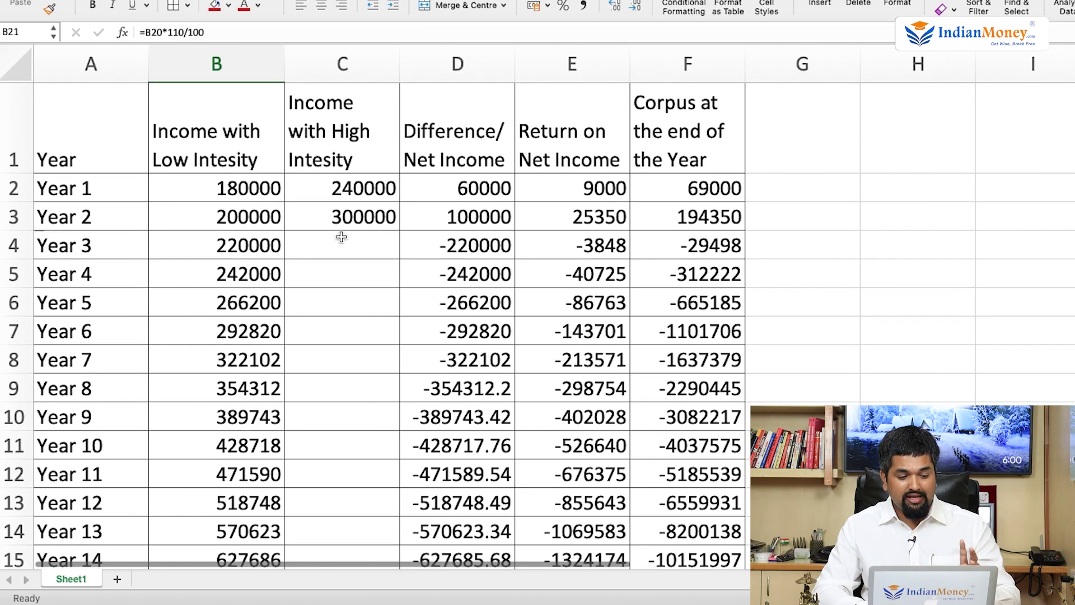
left_click(341, 237)
left_click(343, 212)
left_click(361, 193)
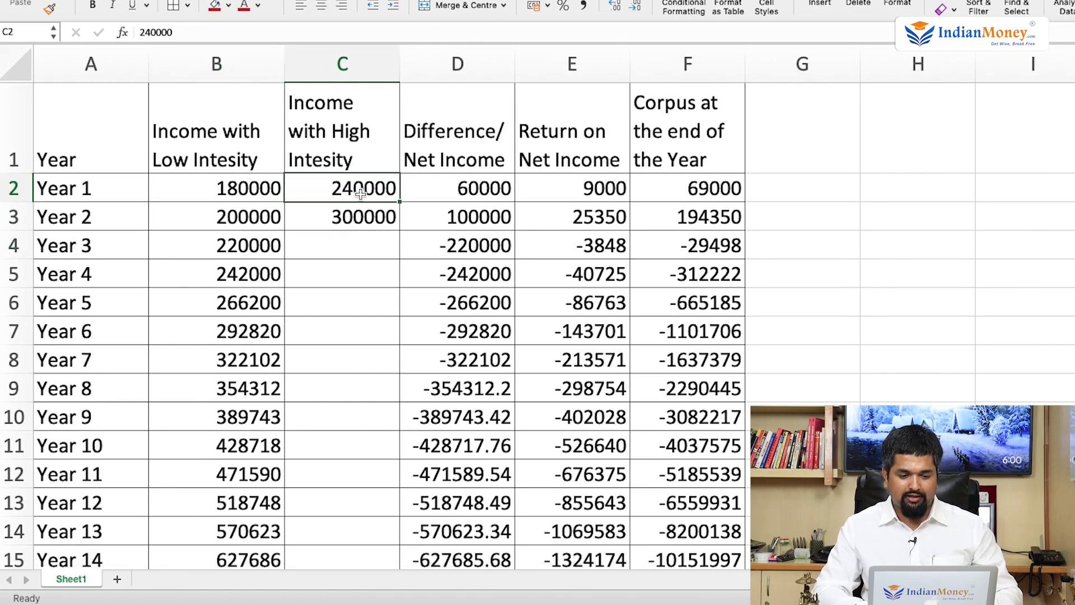
Step: Enter the Year 3 high-intensity income formula =C3*115/100 in C4 for 15% growth
left_click(362, 216)
left_click(367, 246)
type("=")
left_click(355, 225)
type("*15")
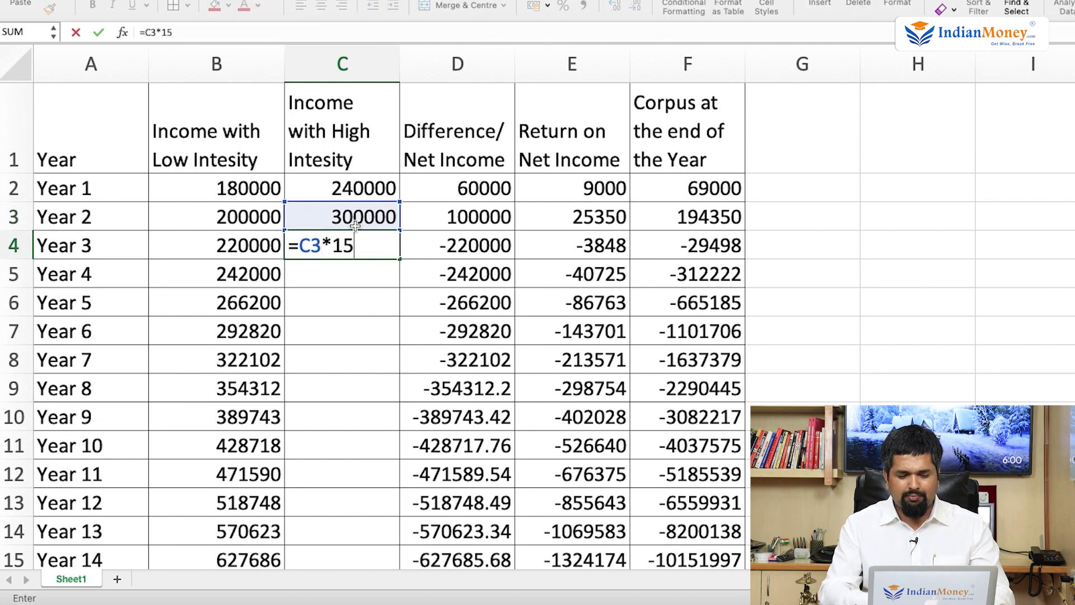
type("/100")
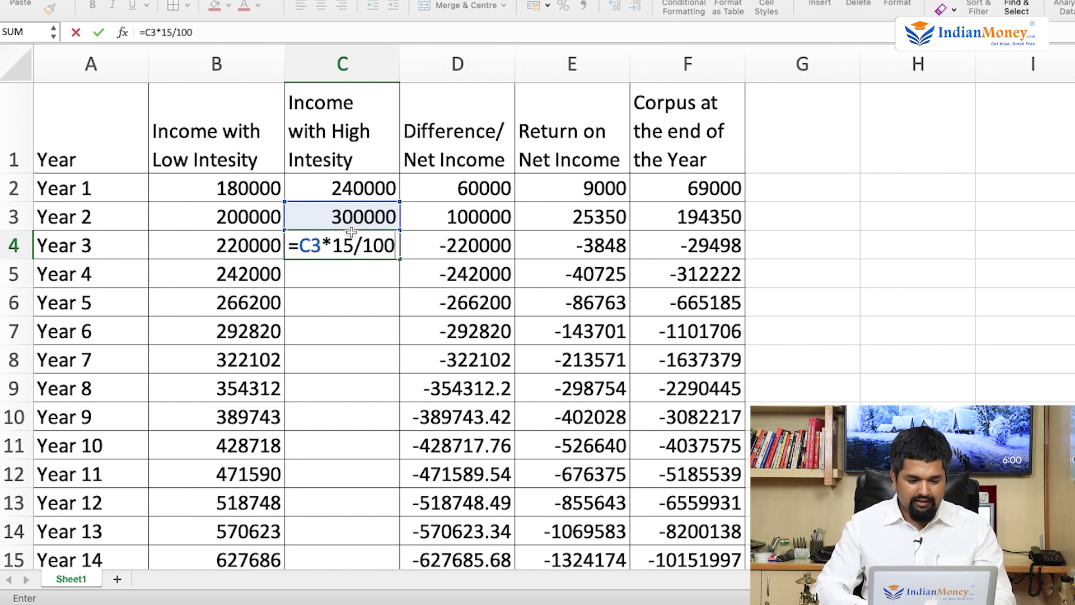
left_click(334, 247)
type("1")
key("Return")
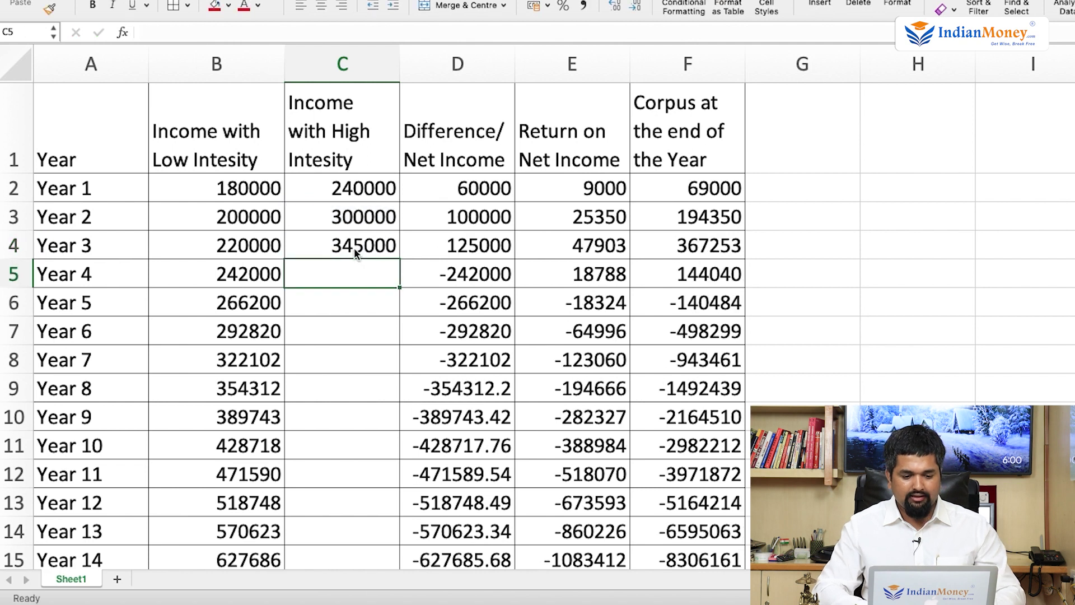
Step: Fill the 15% growth formula from C4 down the high-intensity income column through Year 20
left_click(364, 250)
left_click_drag(401, 256, 370, 533)
left_click(372, 486)
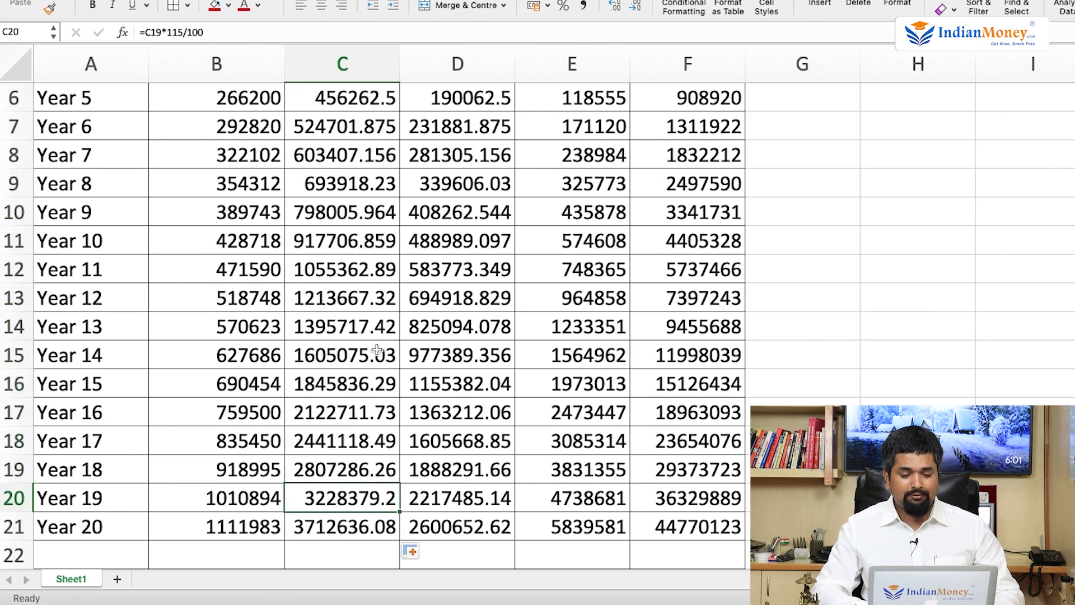
Step: Remove the decimal places from the high-intensity and net incomes in C2:D21 so they show as whole numbers
left_click_drag(358, 532, 429, 191)
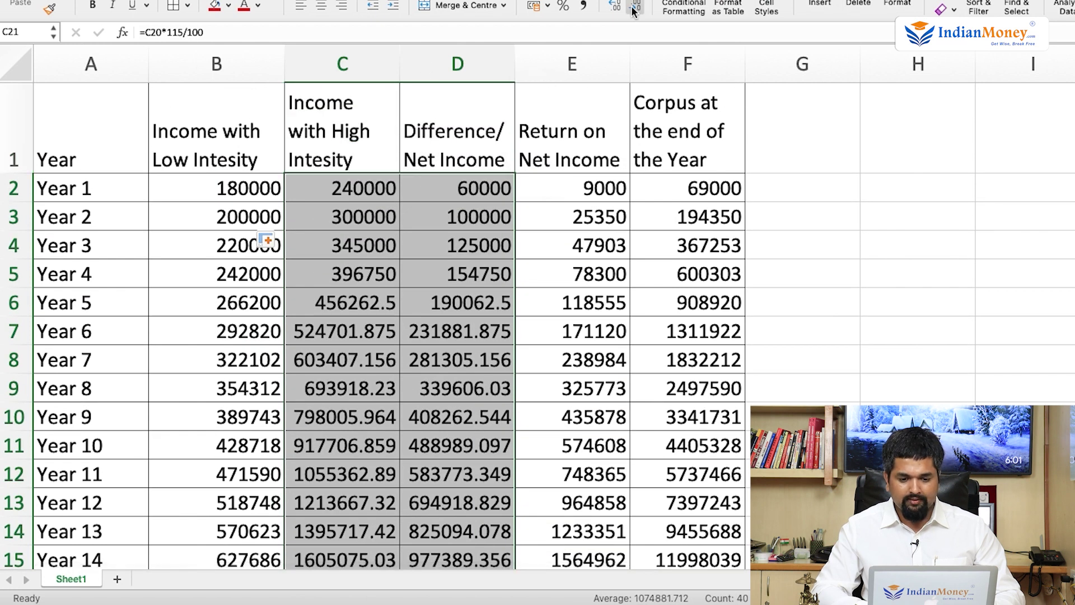
left_click(634, 7)
left_click(634, 6)
left_click(458, 213)
Step: Examine the Year 20 high-intensity income and how net income and its return grow from Year 1 to Year 20
scroll(462, 211, "up", 2)
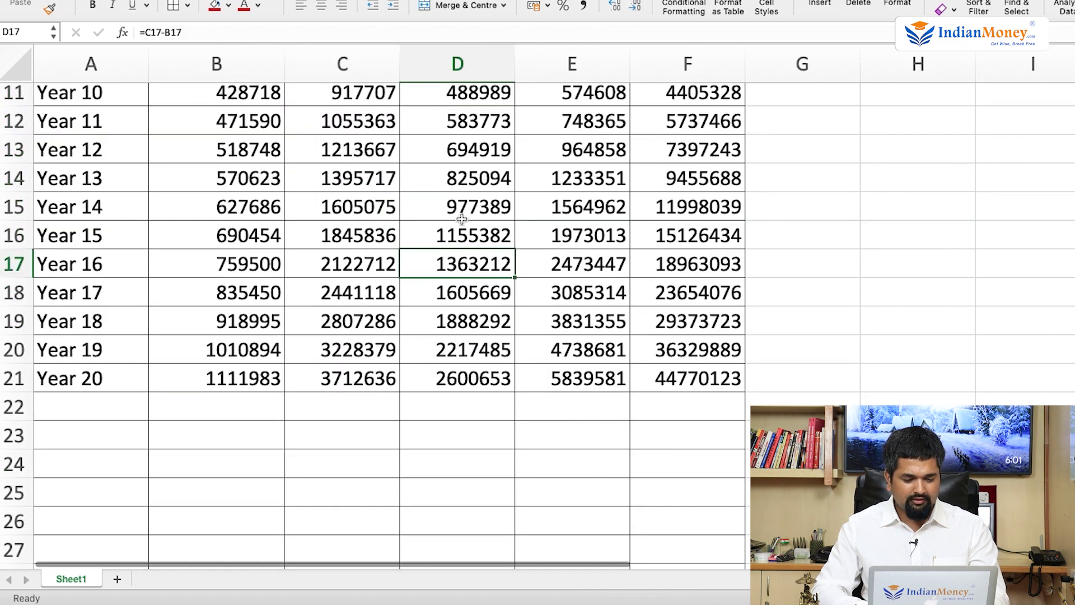
left_click(357, 377)
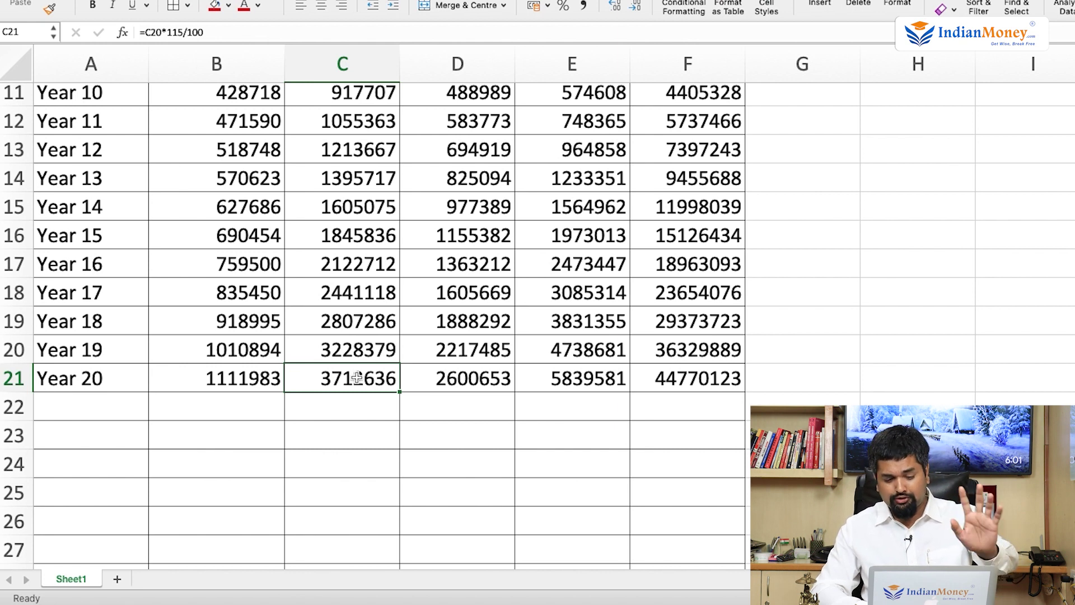
scroll(501, 392, "up", 1)
left_click(470, 418)
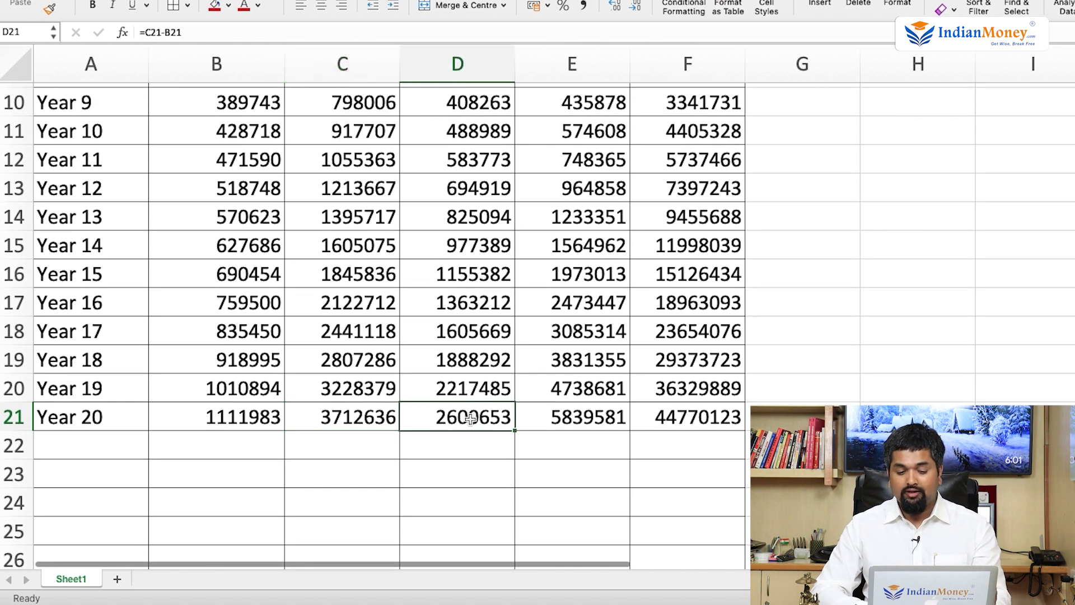
scroll(471, 418, "up", 5)
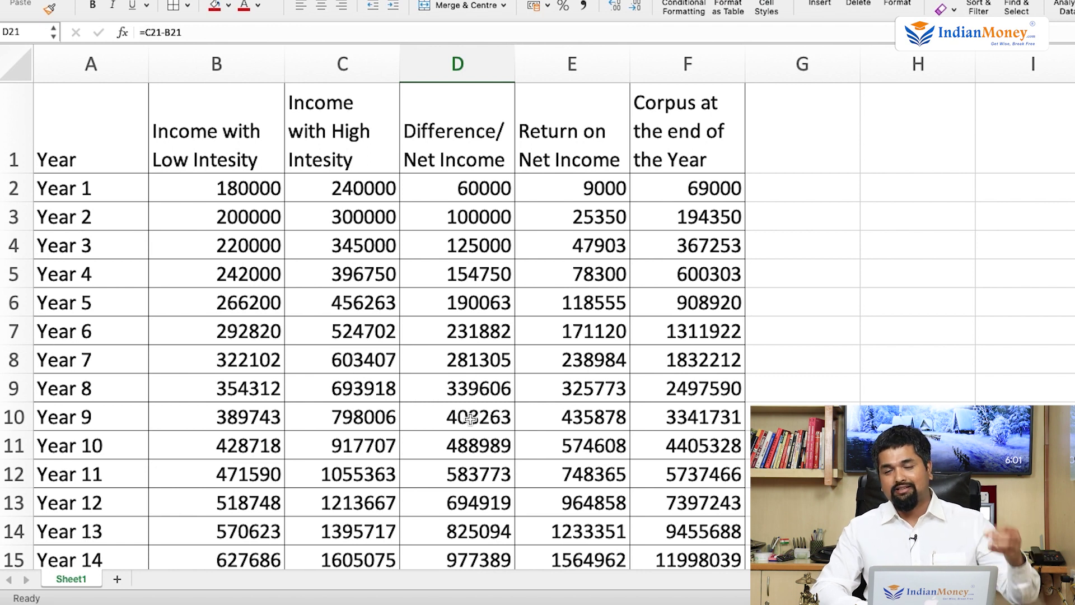
left_click(459, 188)
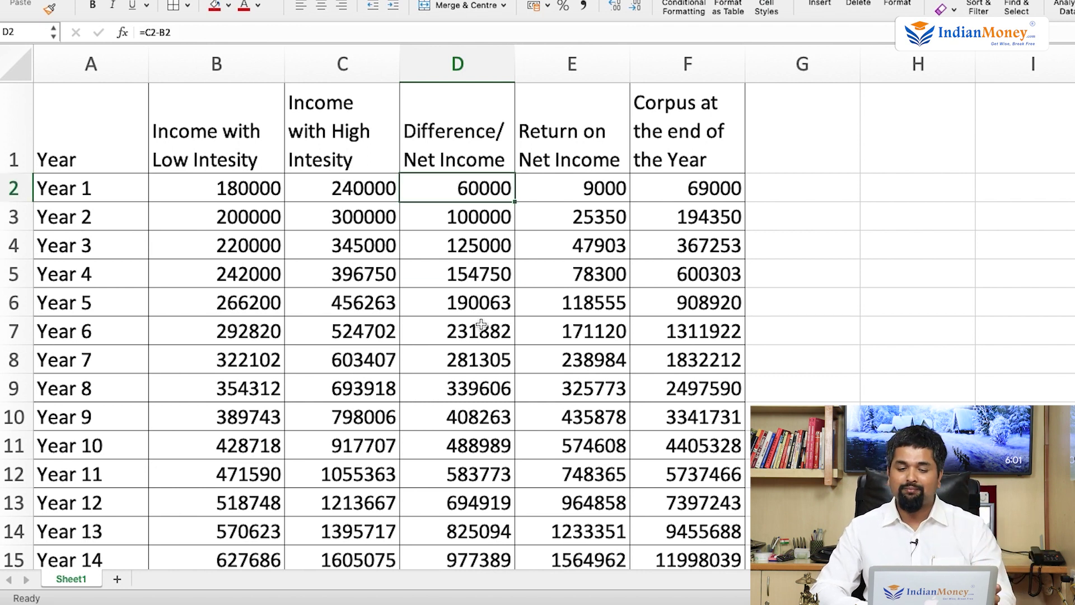
scroll(482, 323, "down", 8)
scroll(480, 319, "up", 2)
left_click(480, 288)
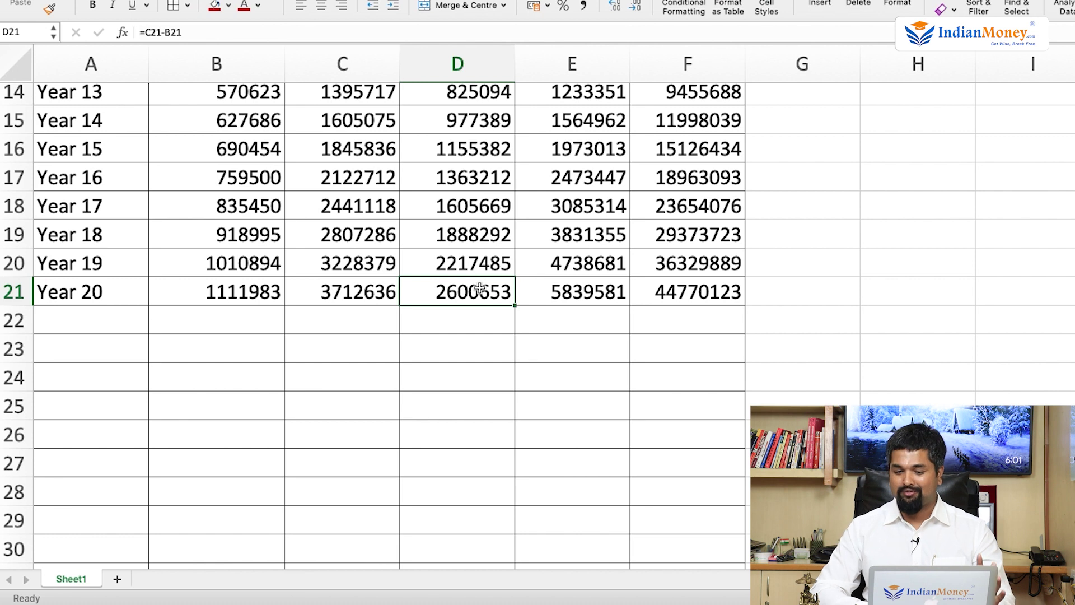
scroll(581, 289, "up", 6)
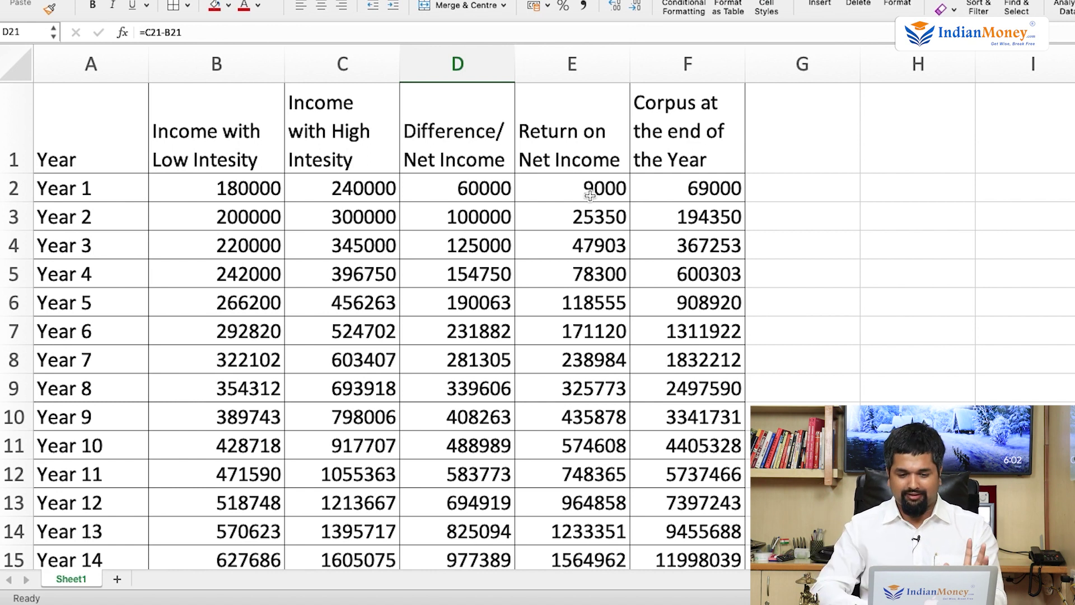
scroll(639, 259, "down", 10)
scroll(639, 259, "up", 8)
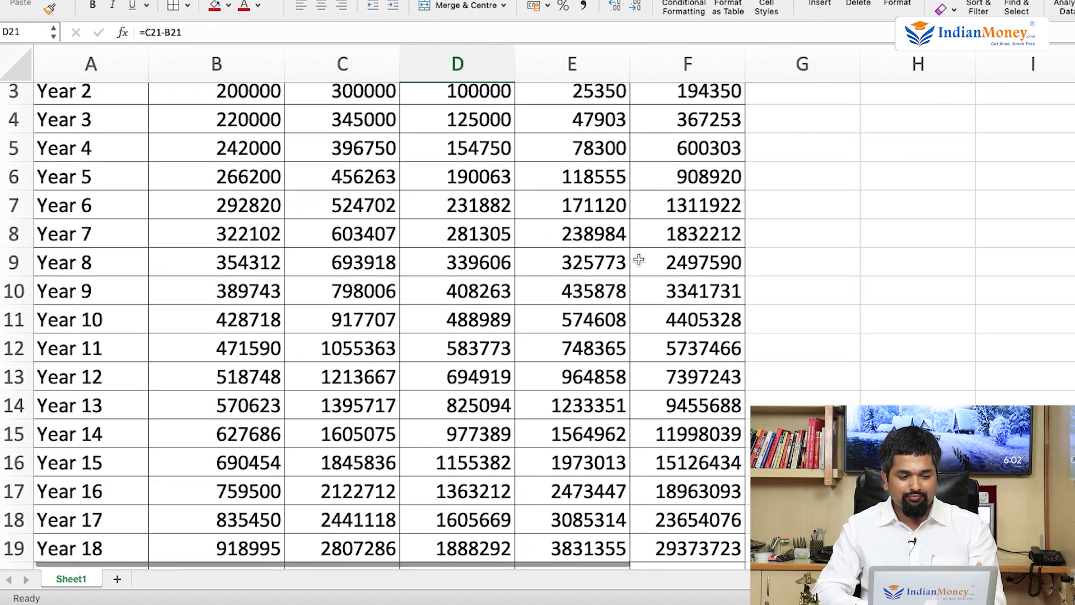
Step: Highlight the Year 10 corpus in F11 with the standard green fill colour
scroll(639, 259, "up", 1)
left_click(678, 331)
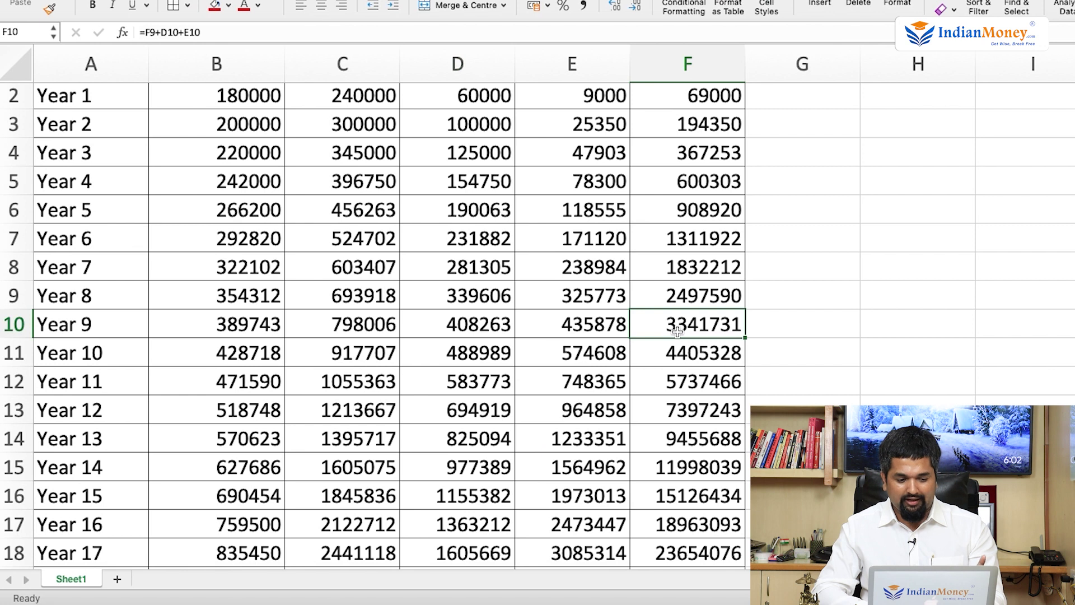
left_click(682, 352)
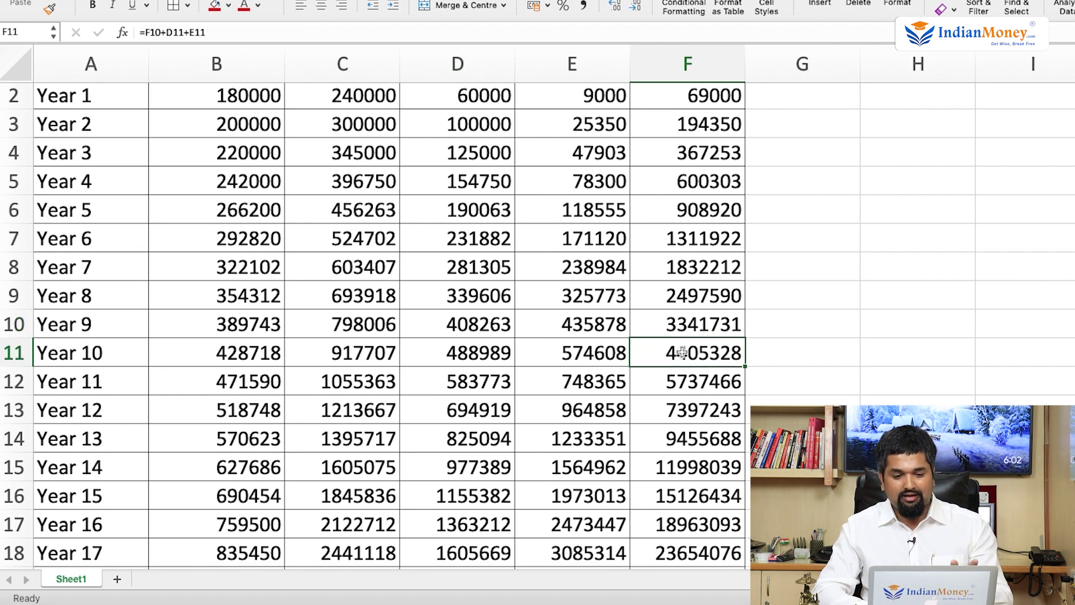
left_click(228, 6)
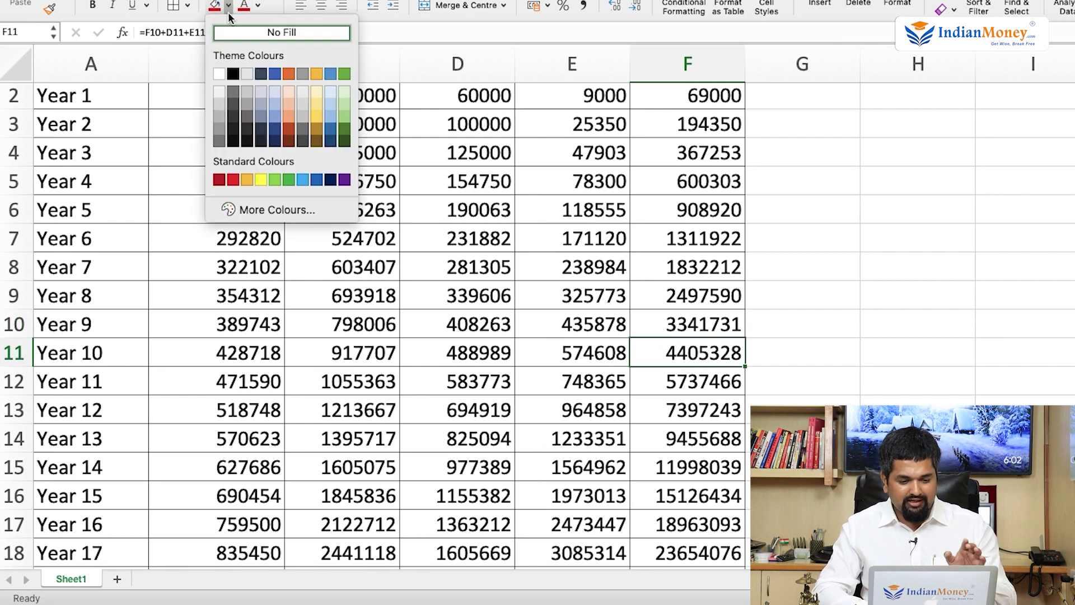
left_click(289, 180)
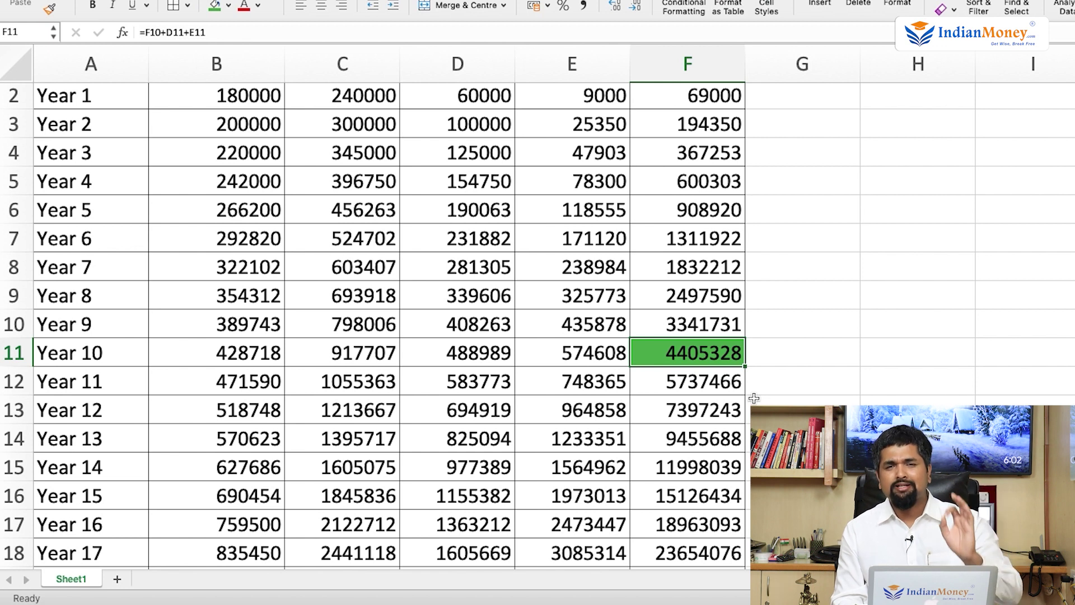
Step: Apply the same green fill to the Year 20 corpus in F21
scroll(754, 397, "down", 5)
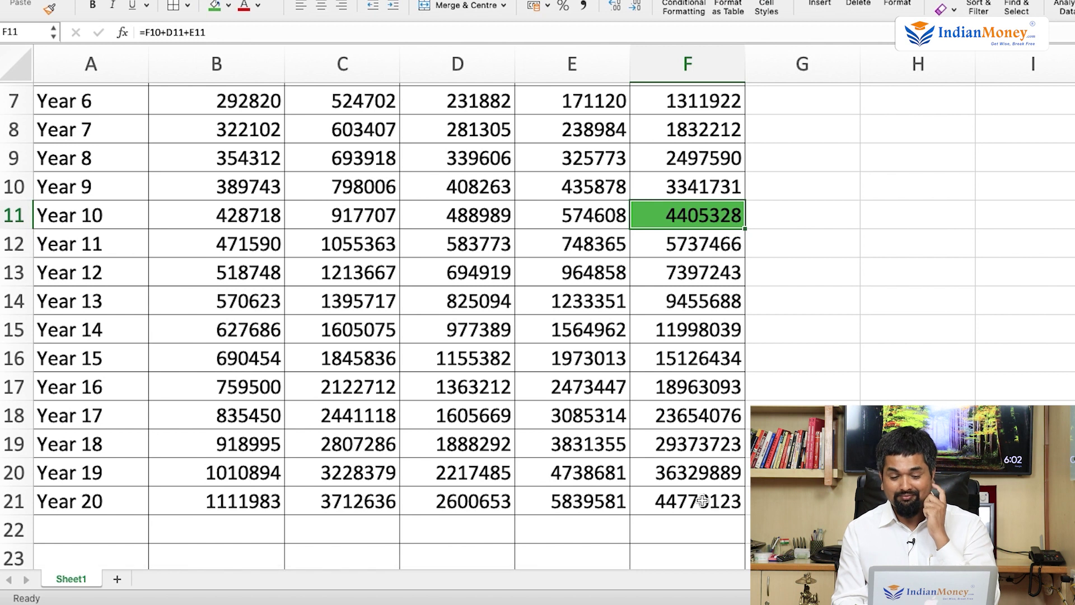
left_click(702, 500)
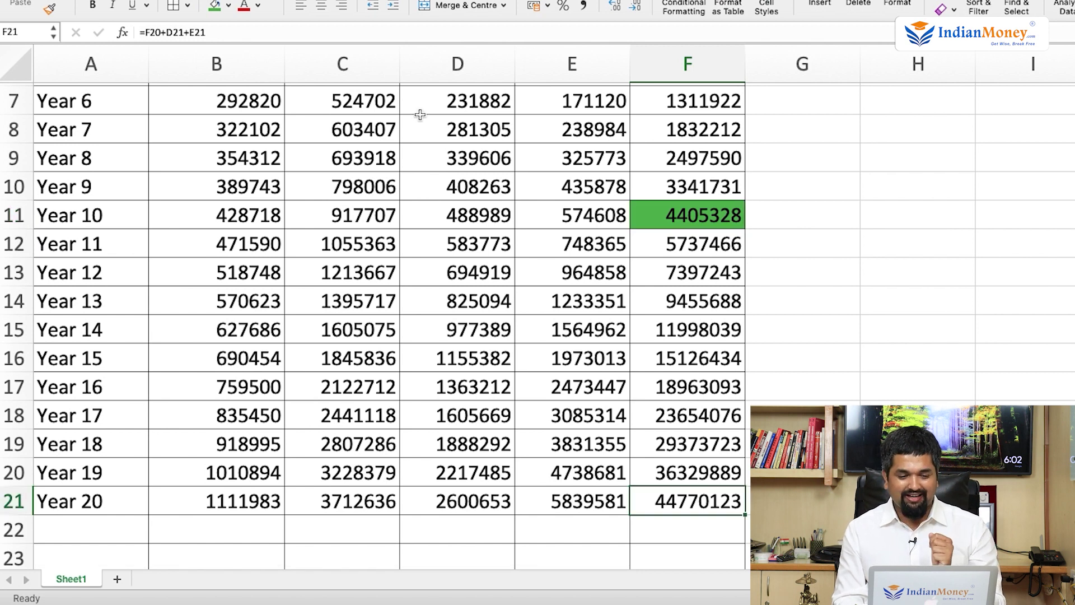
left_click(217, 5)
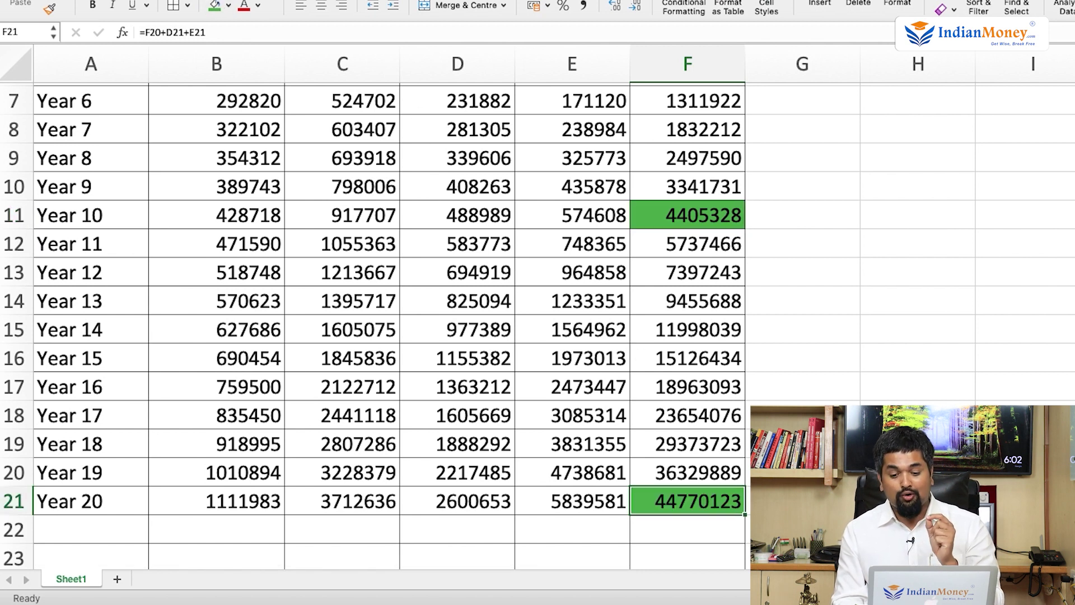
left_click(803, 472)
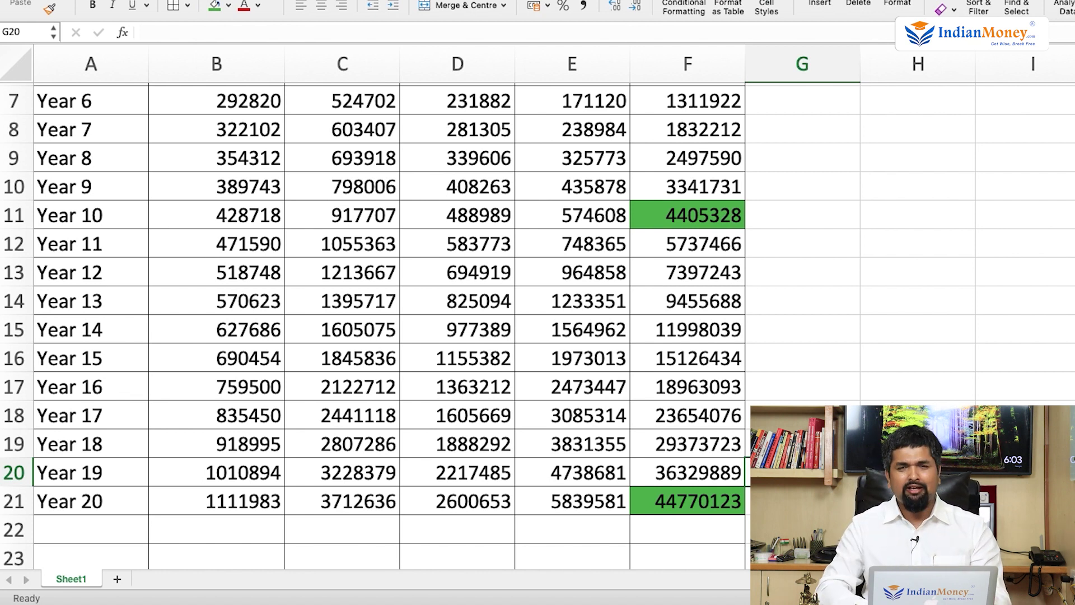
Step: Review the return on net income from Year 1 down the years, and check the Year 2 net income
scroll(583, 214, "up", 5)
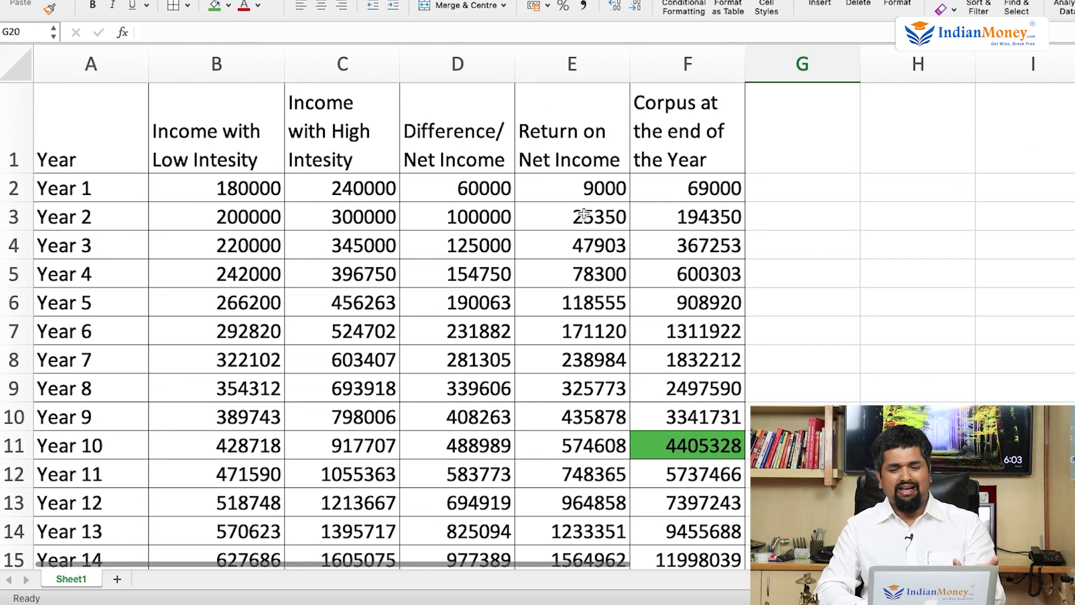
left_click(572, 196)
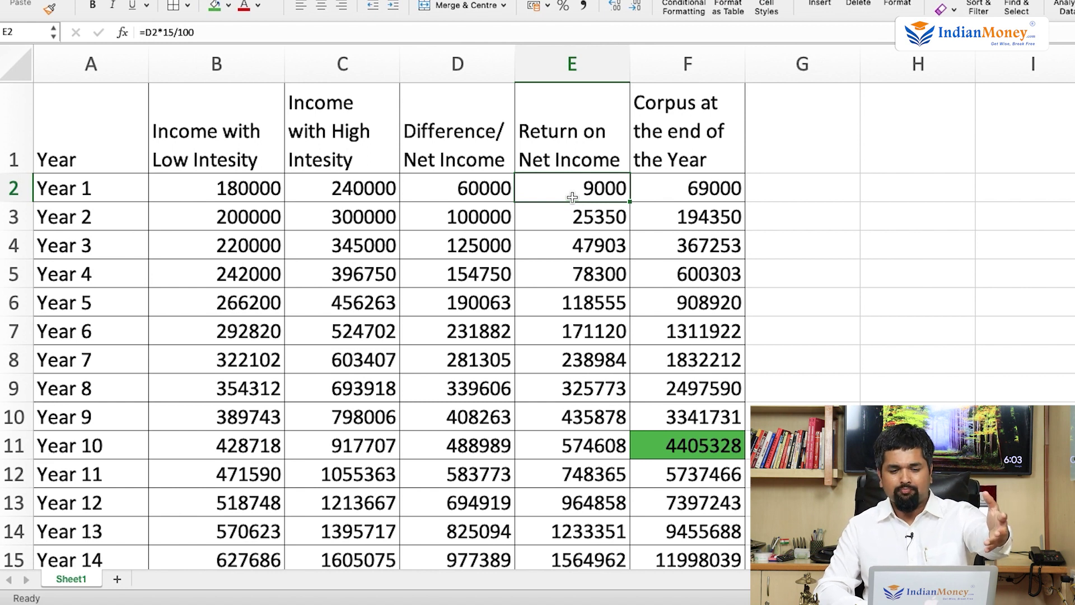
scroll(572, 196, "down", 8)
scroll(572, 196, "up", 5)
scroll(571, 196, "up", 1)
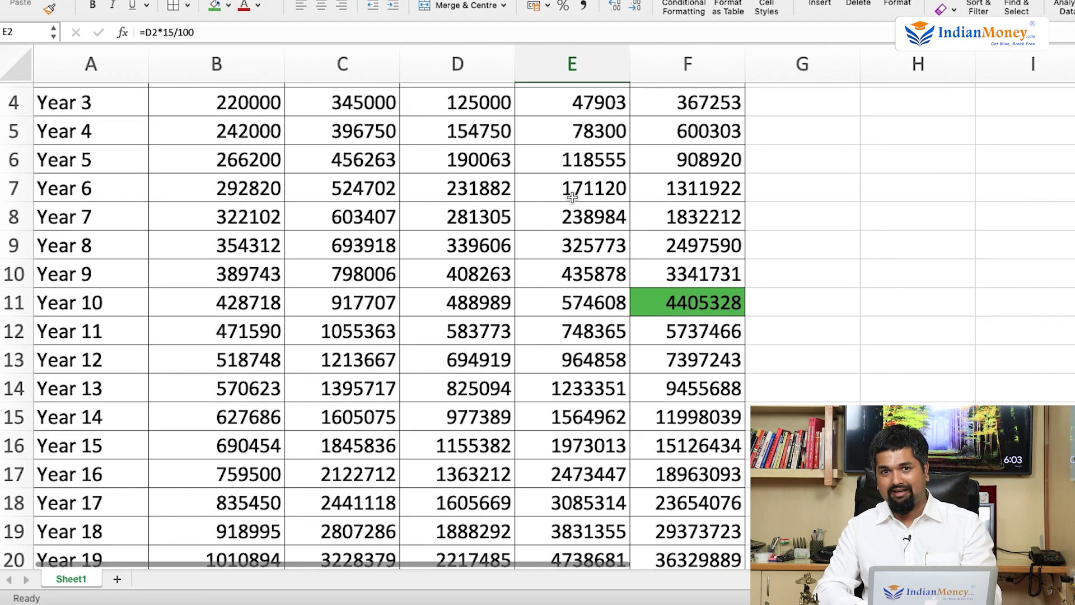
scroll(572, 197, "up", 3)
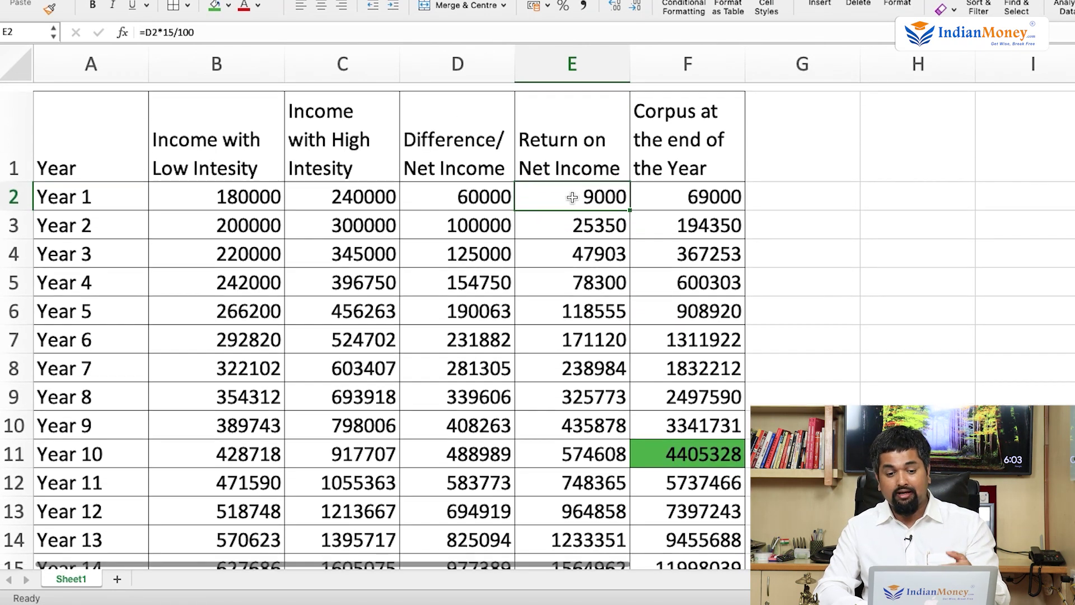
left_click(483, 222)
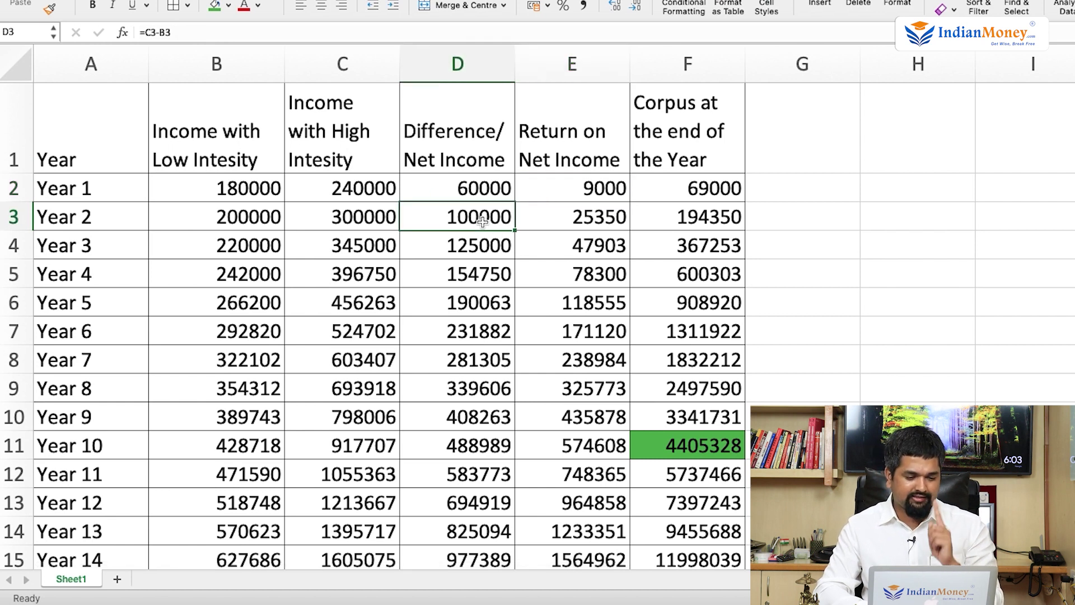
Step: Change the Year 3 high-intensity income formula in C4 to =C3*120/100 for 20% growth
double_click(373, 218)
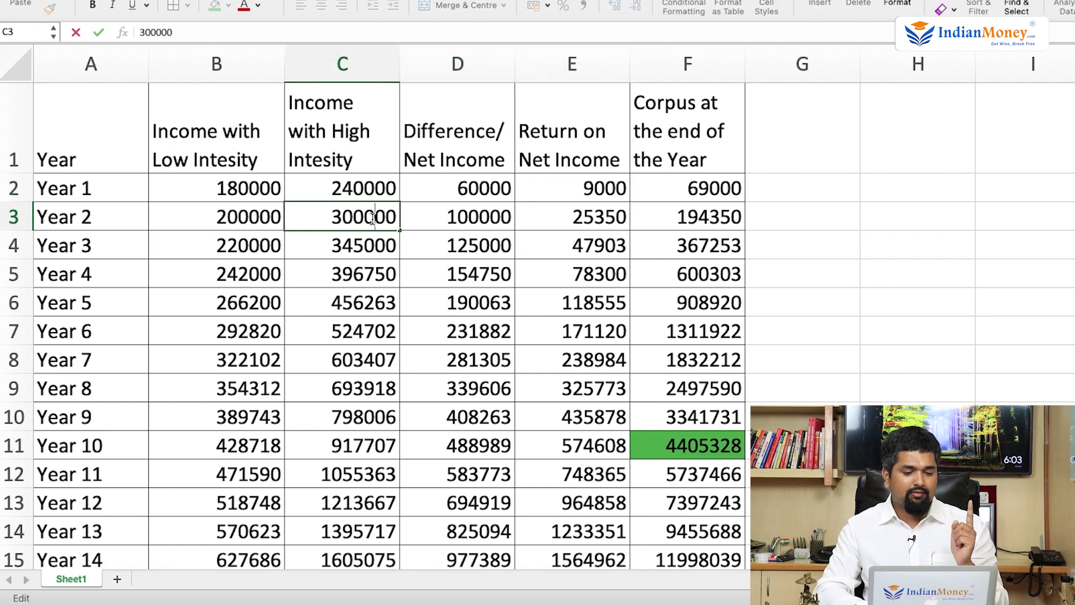
double_click(367, 249)
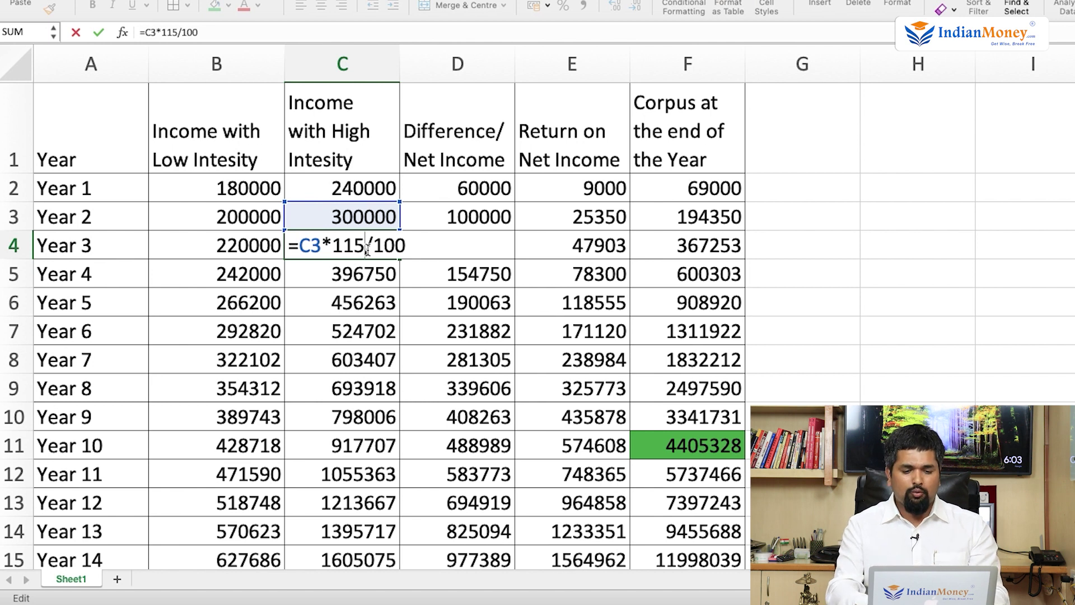
key("BackSpace")
key("BackSpace")
type("20")
key("Return")
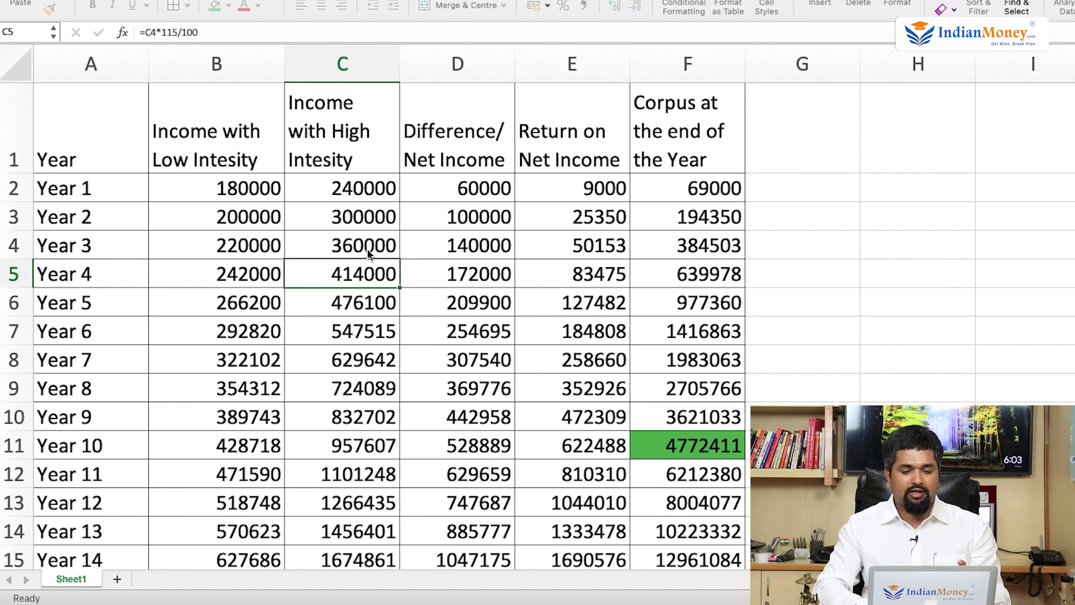
Step: Fill the 20% growth formula from C4 down the high-intensity income column through Year 20
left_click(367, 247)
left_click_drag(400, 258, 351, 532)
left_click(357, 470)
scroll(357, 469, "up", 3)
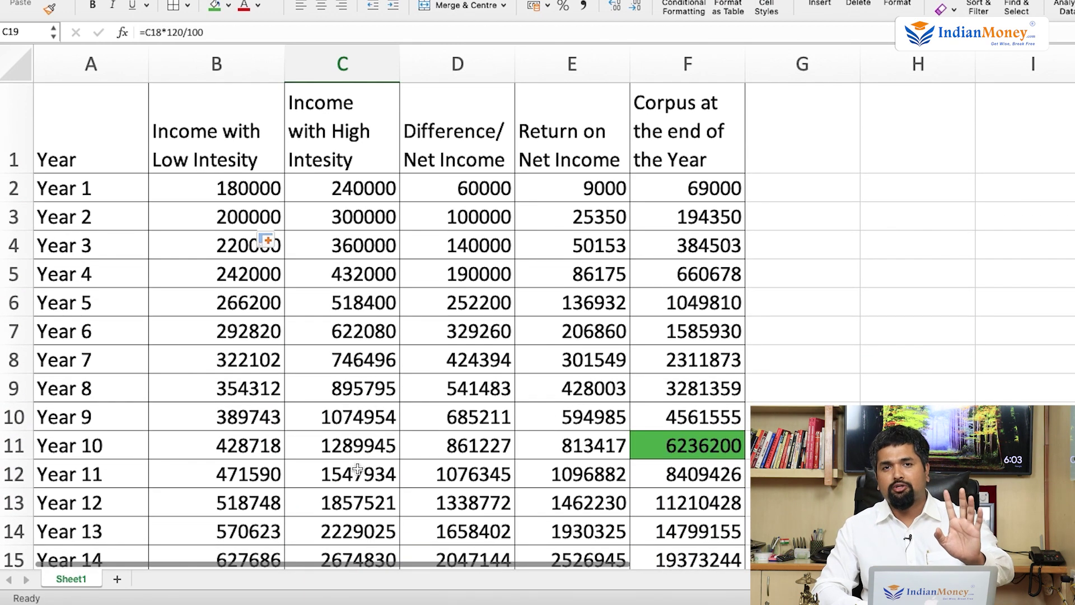
Step: Compare the Year 20 low- and high-intensity incomes, and highlight the high-intensity one in C21 with a green fill
scroll(358, 470, "down", 5)
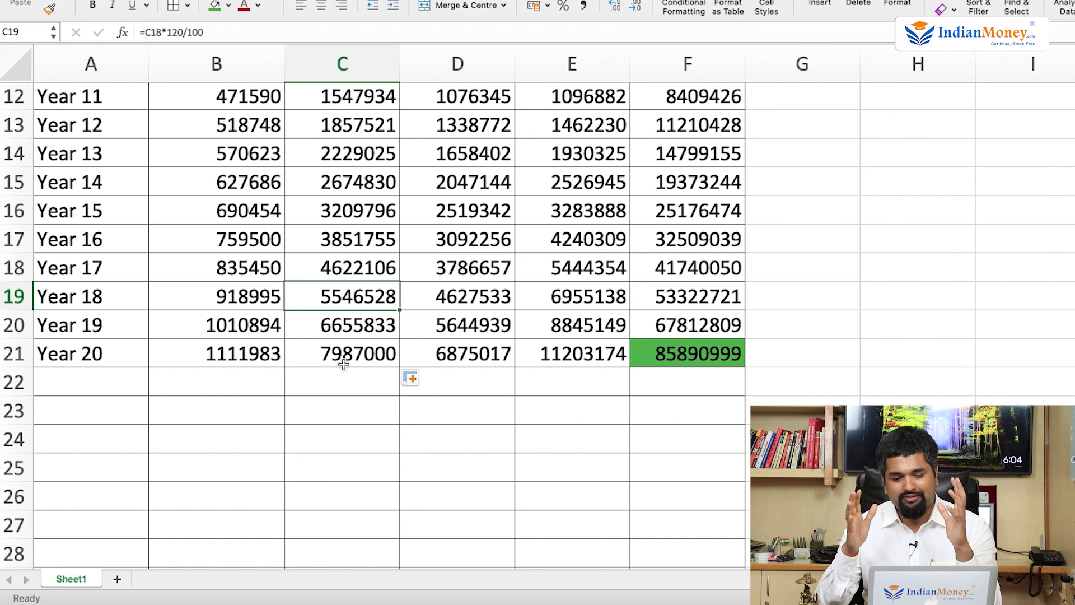
scroll(345, 367, "up", 5)
scroll(346, 369, "down", 5)
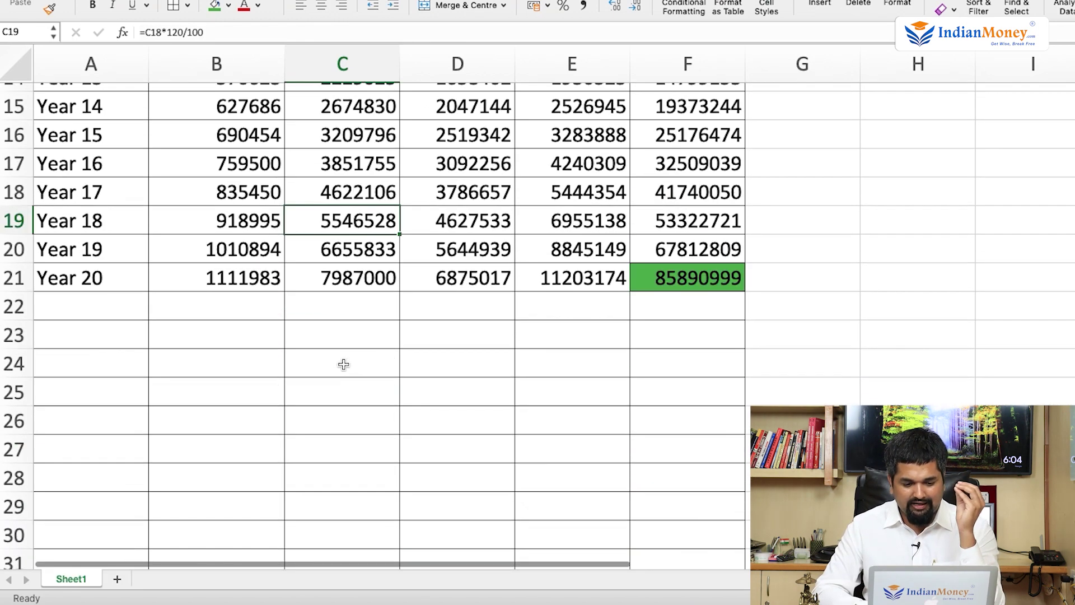
left_click(248, 279)
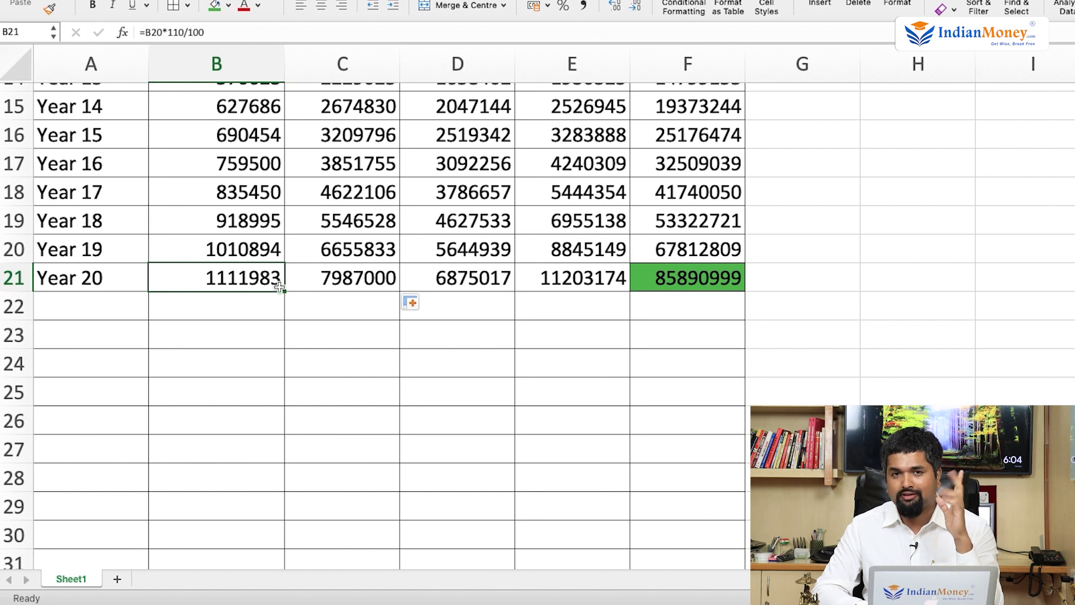
left_click(320, 277)
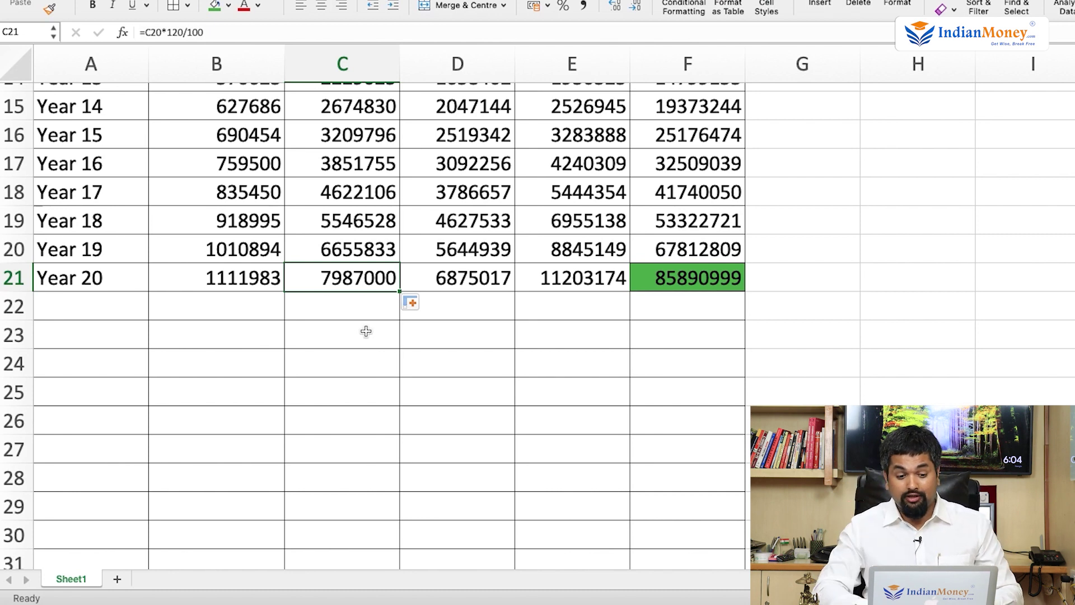
left_click(252, 274)
left_click(299, 273)
left_click(211, 9)
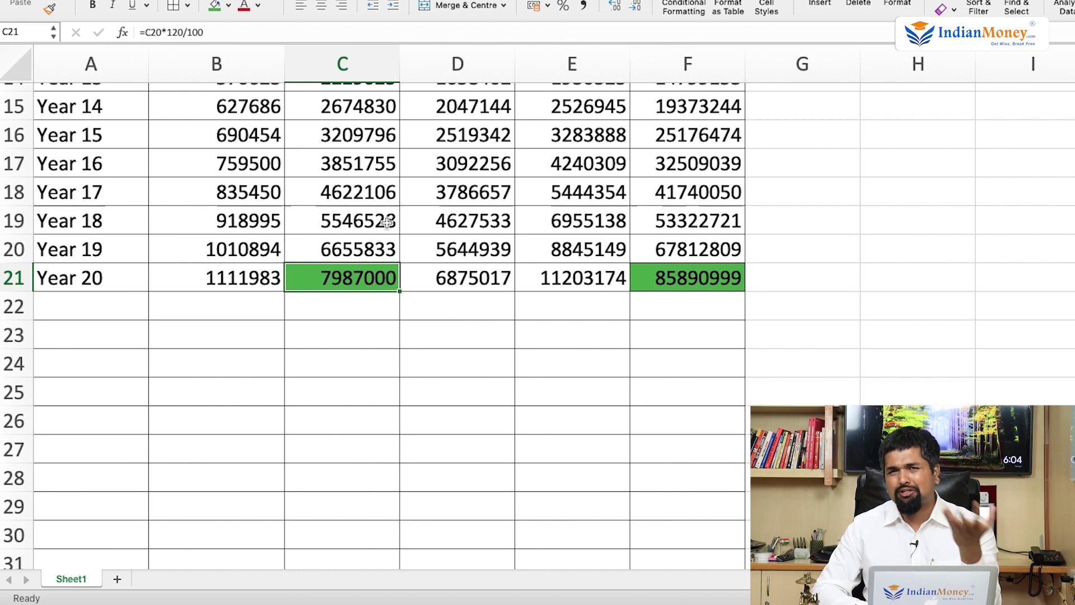
Step: Check the highlighted year-end corpus for Year 10 in F11 and for Year 20 in F21
scroll(386, 222, "up", 1)
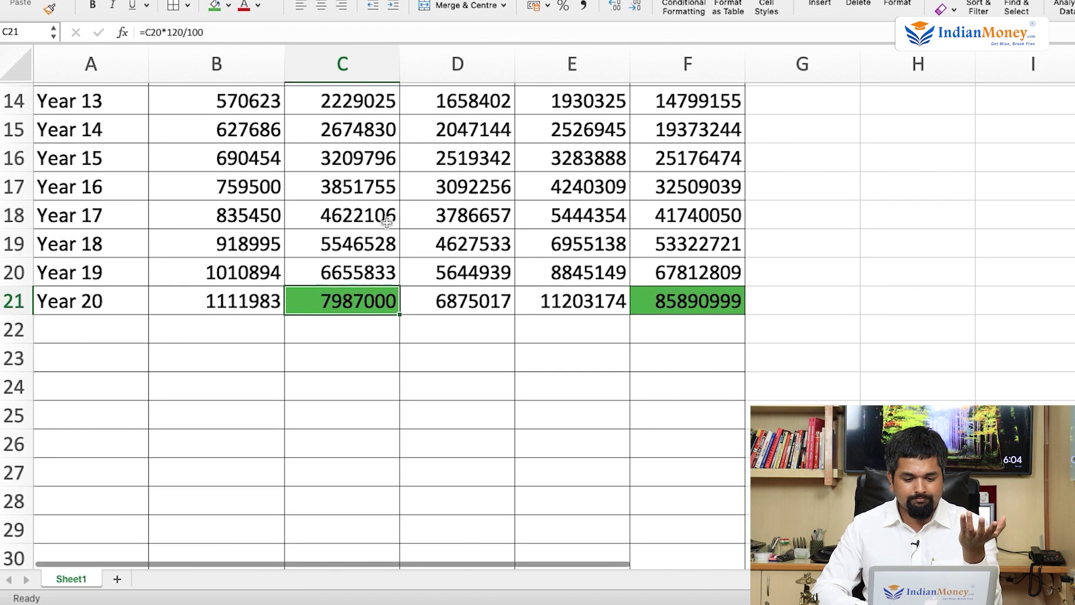
scroll(605, 280, "up", 10)
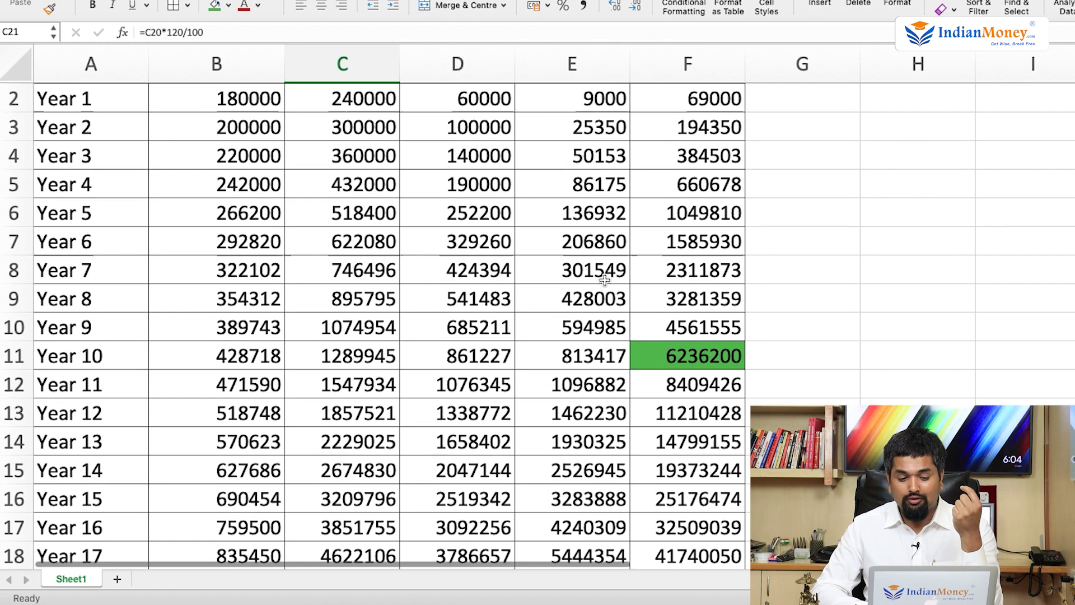
left_click(655, 358)
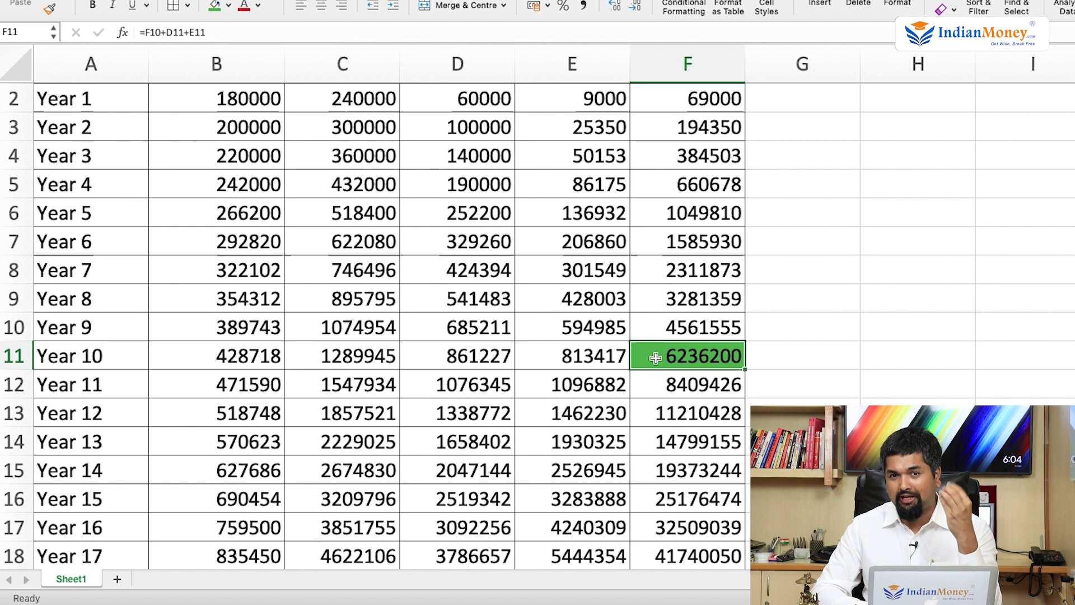
scroll(655, 357, "up", 1)
scroll(655, 357, "down", 5)
left_click(664, 287)
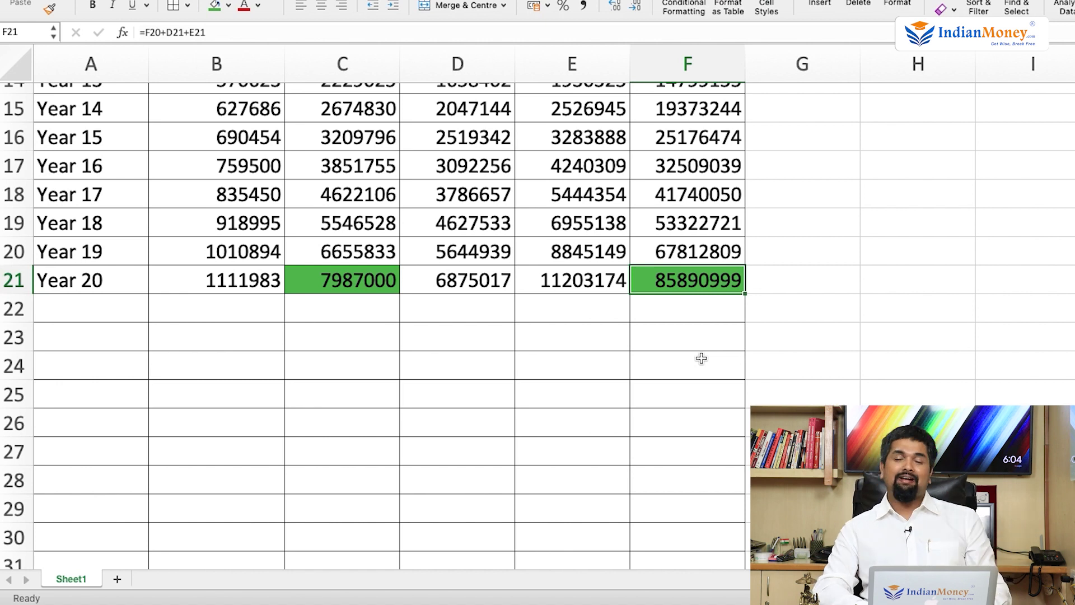
Step: Review the completed table from the column headings down to the highlighted Year 20 income and corpus
scroll(701, 358, "up", 5)
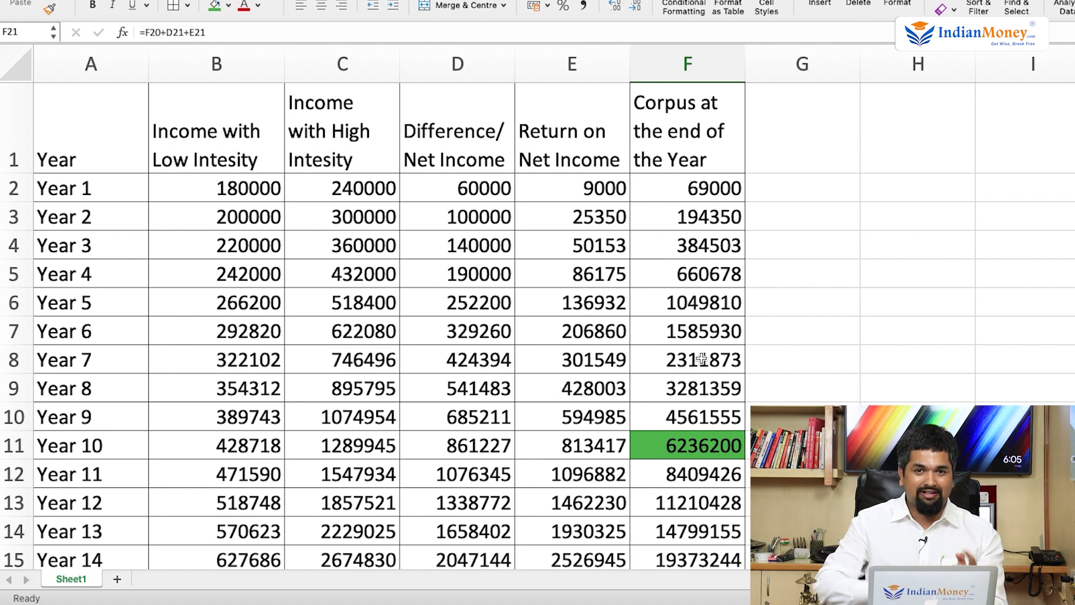
scroll(702, 359, "down", 4)
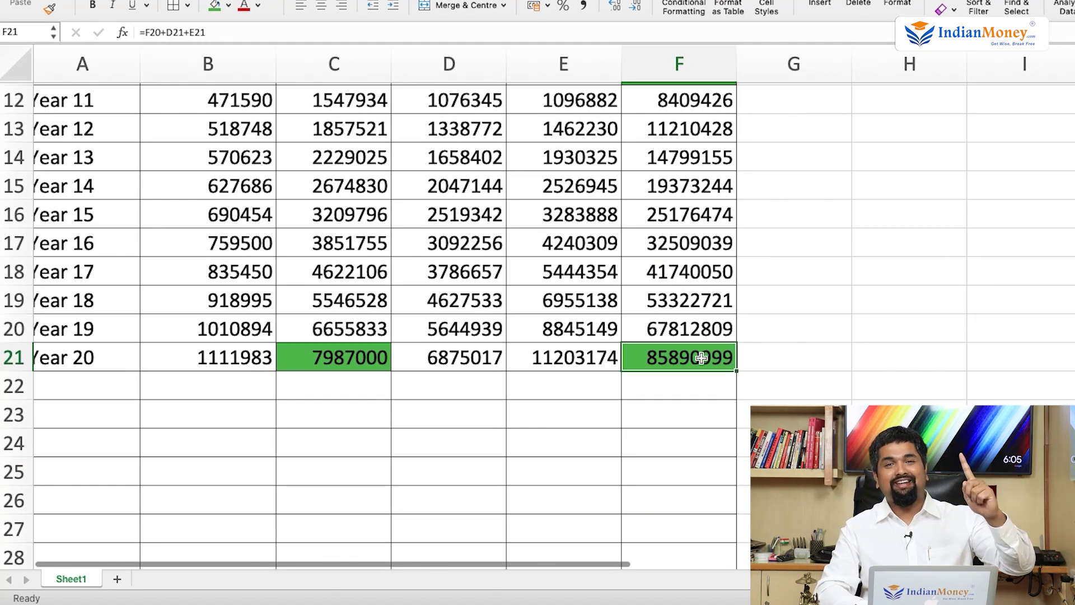
scroll(701, 357, "up", 1)
scroll(702, 357, "left", 1)
scroll(701, 358, "up", 10)
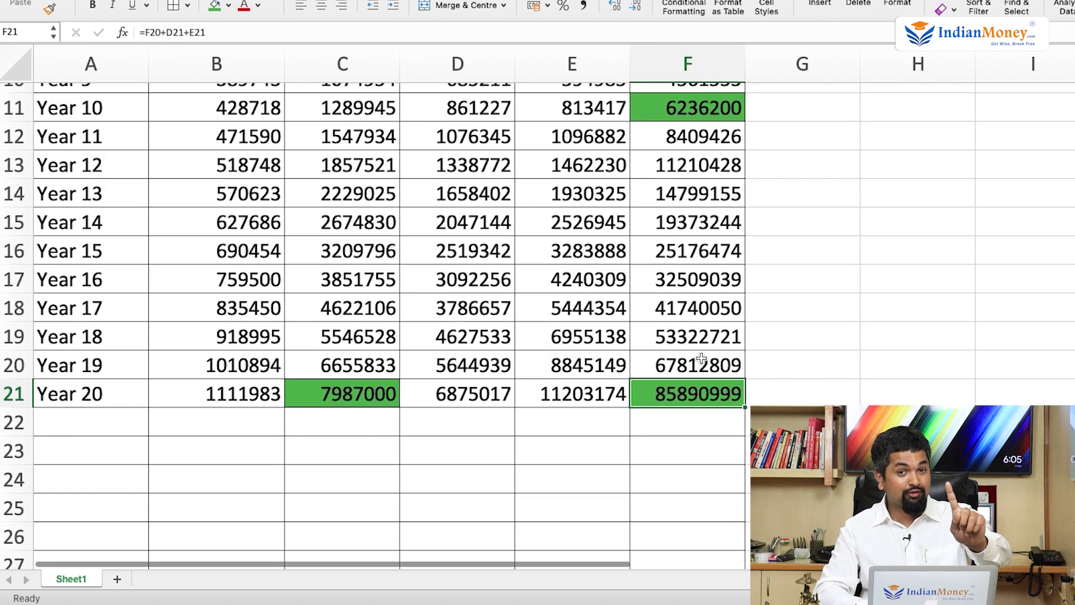
scroll(701, 358, "up", 2)
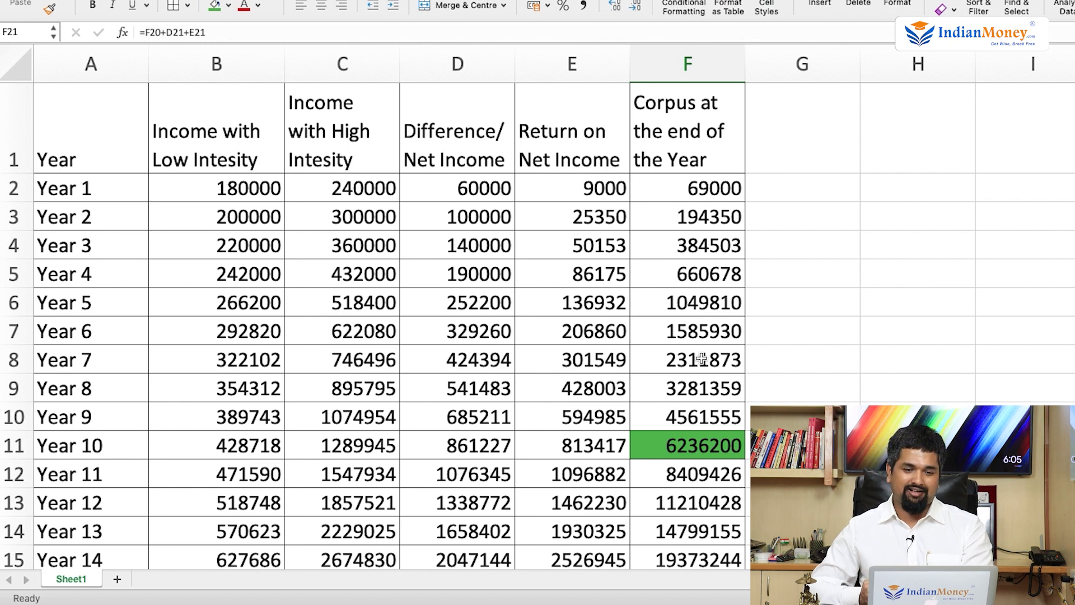
scroll(748, 397, "down", 6)
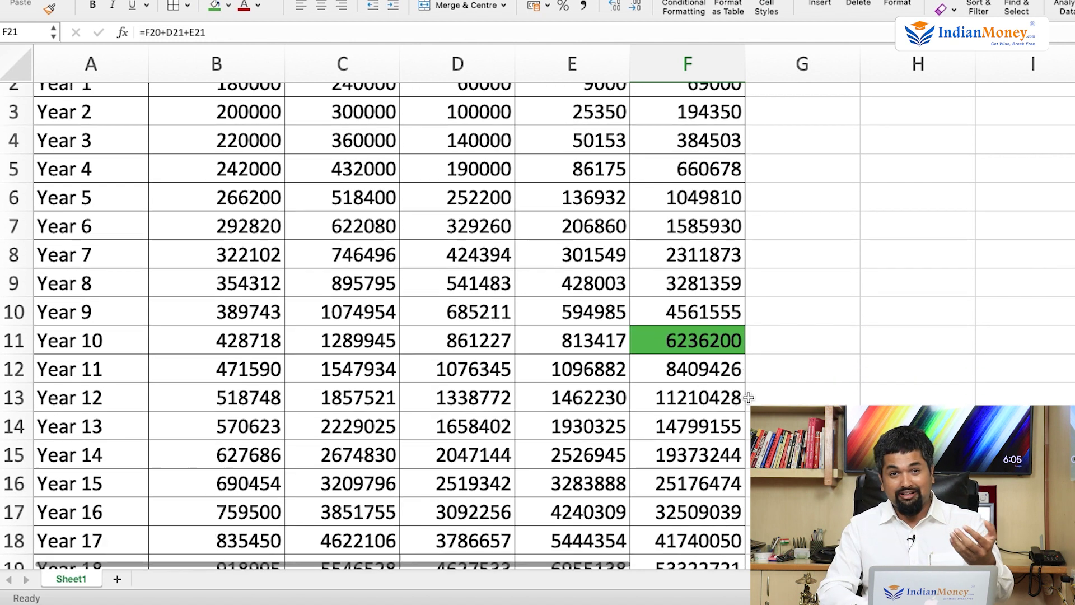
scroll(748, 397, "down", 1)
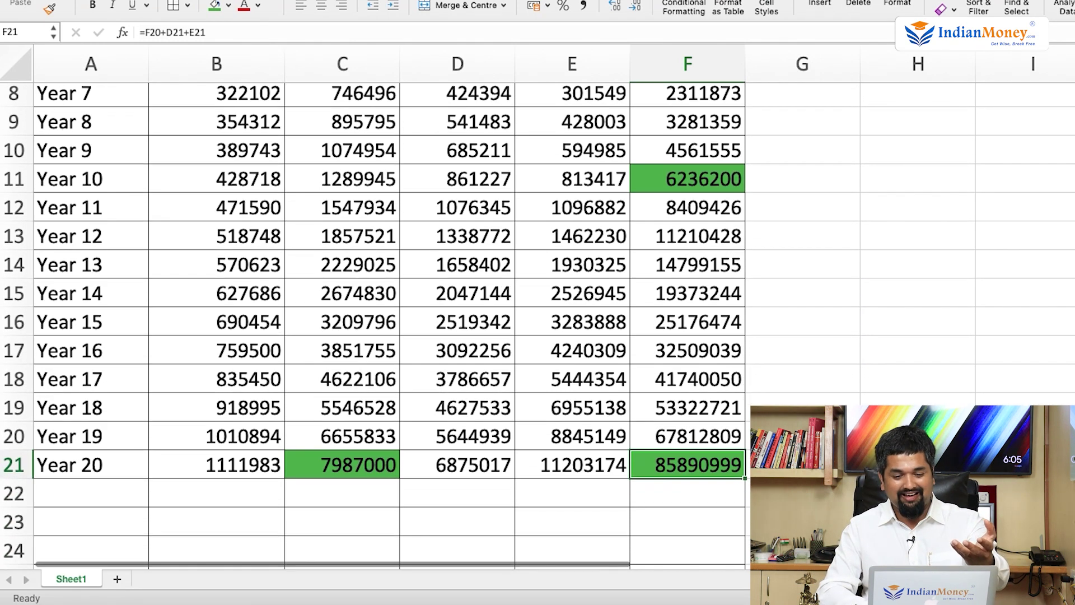